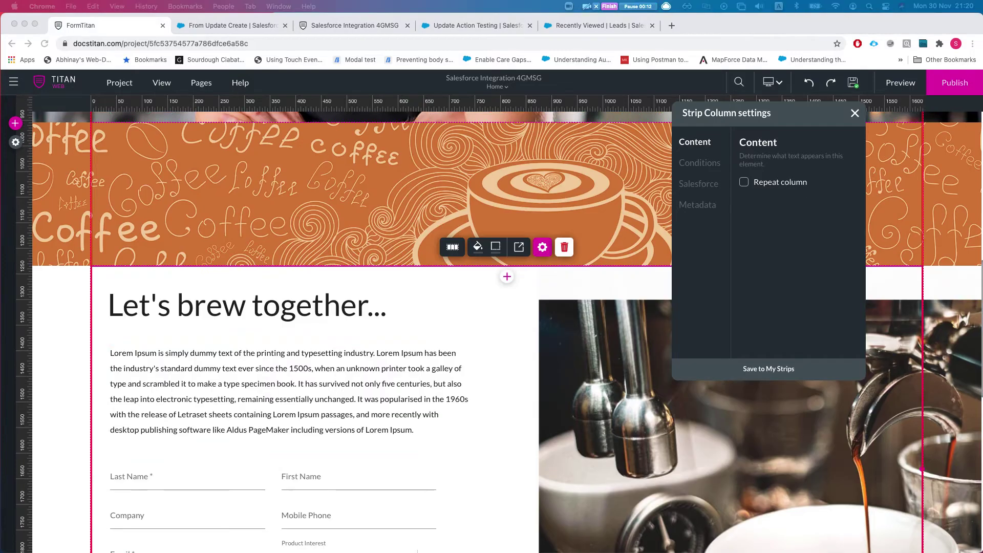
Close the Strip Column settings panel.
scroll(94, 136, "up", 10)
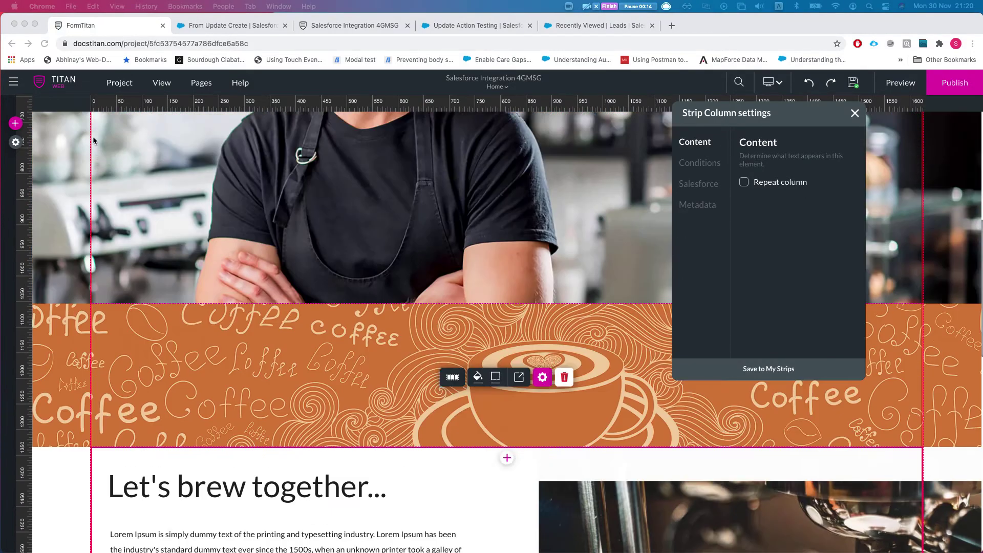
left_click(855, 113)
left_click(854, 113)
Review the lead form's seven-field Salesforce mapping, then go to Project settings.
scroll(837, 128, "down", 14)
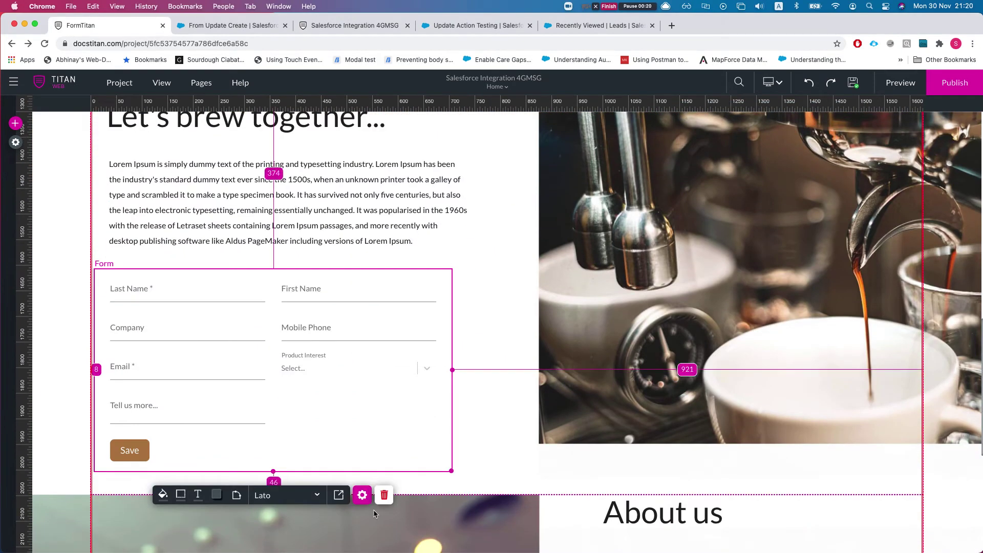
left_click(363, 495)
left_click(767, 182)
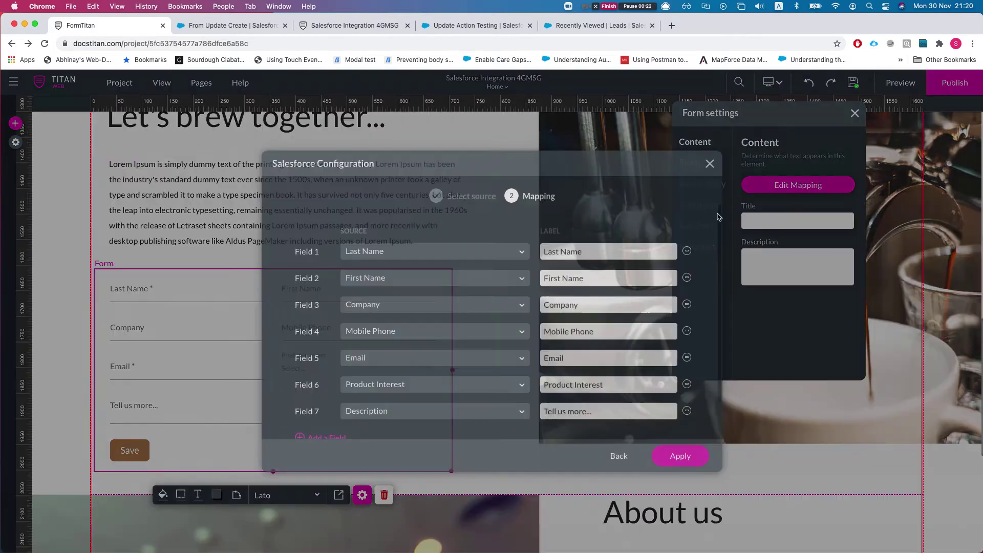
left_click(709, 163)
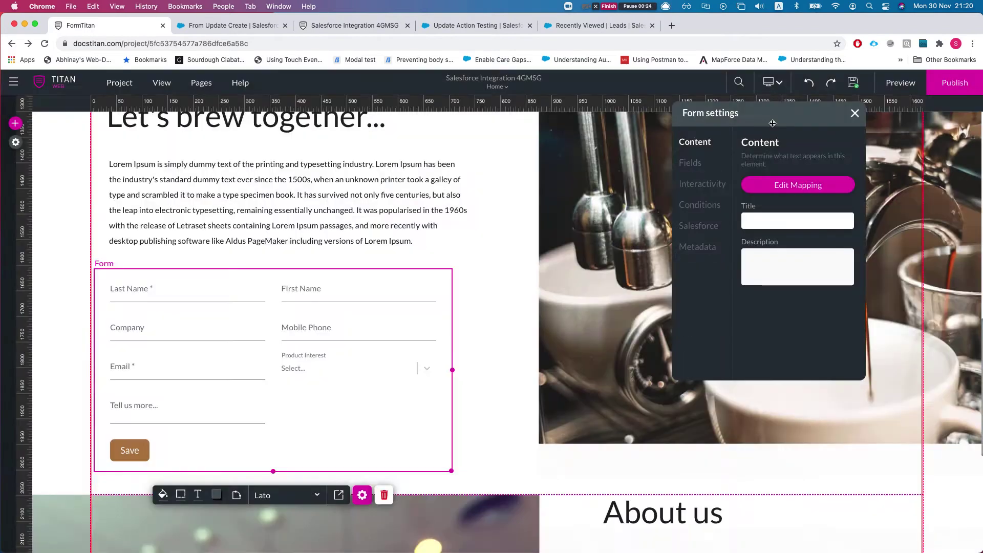
left_click(854, 113)
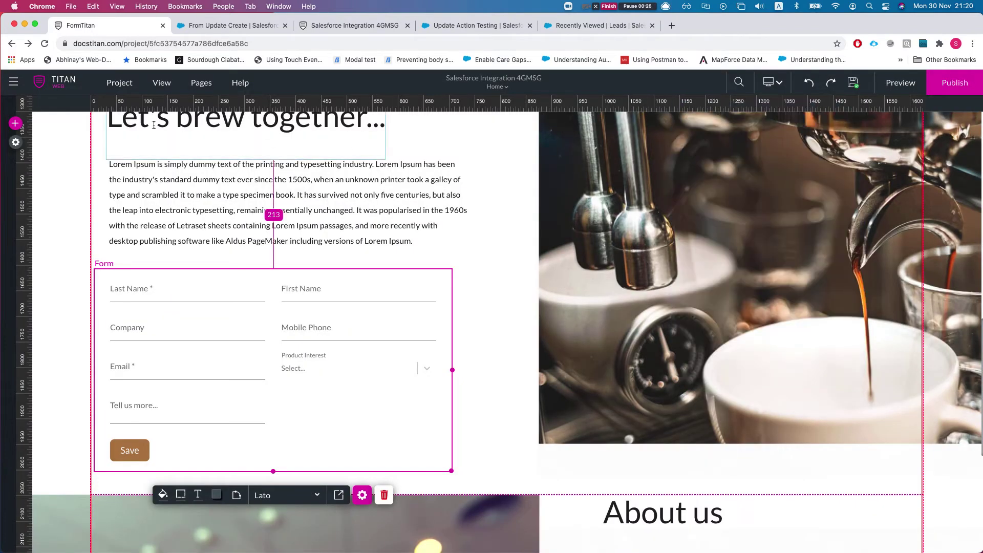
left_click(15, 142)
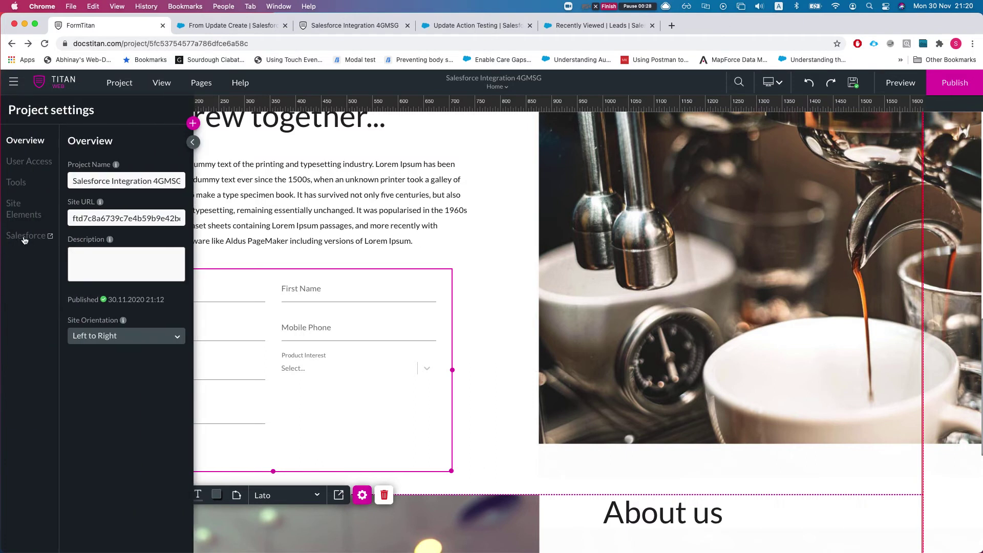
Edit the #1 Lead push integration under Salesforce > Push and set its Action to Find.
left_click(25, 236)
left_click(317, 273)
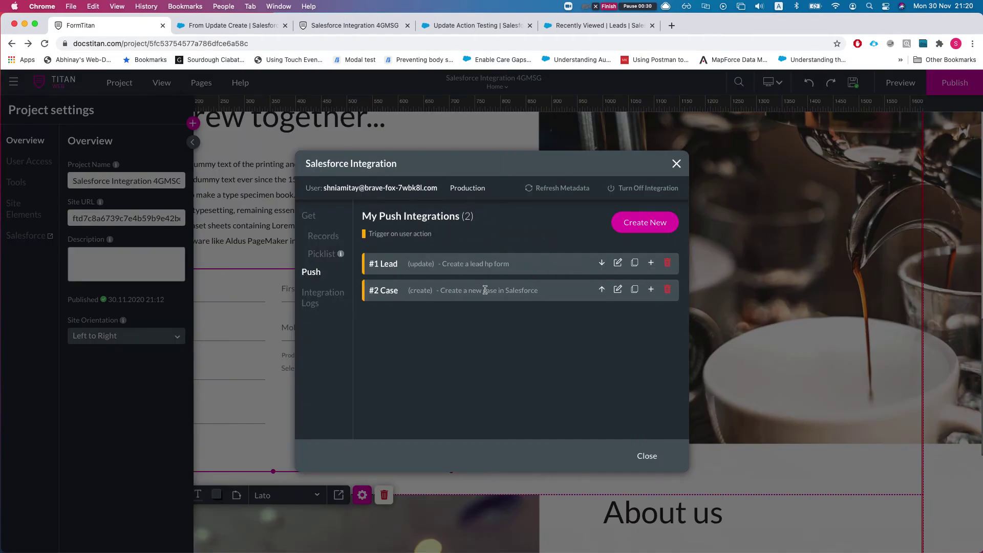
left_click(618, 263)
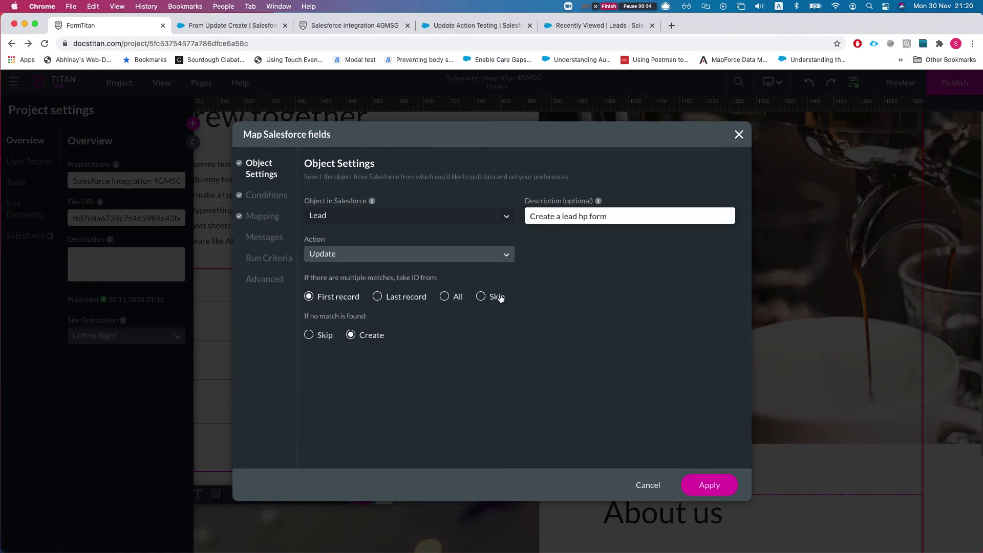
left_click(396, 258)
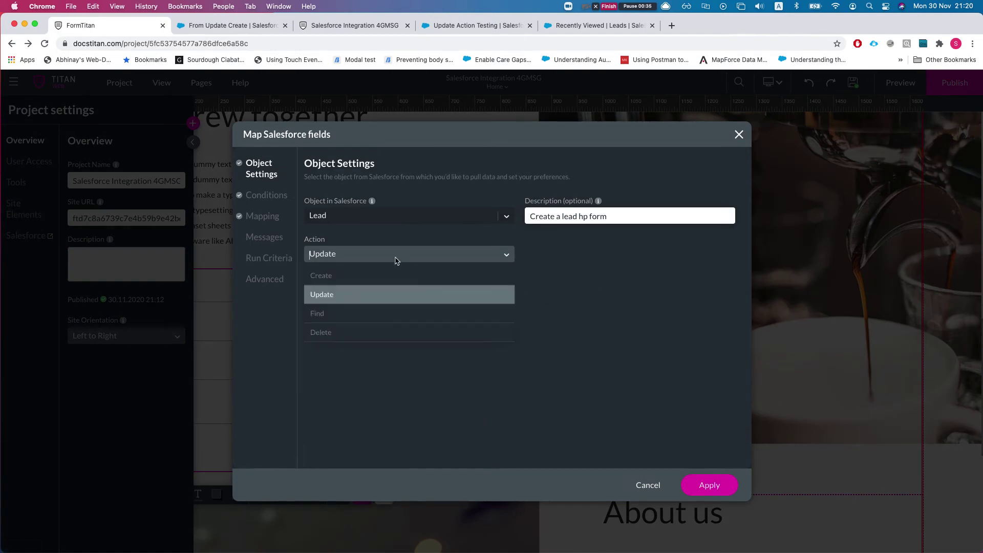
left_click(359, 275)
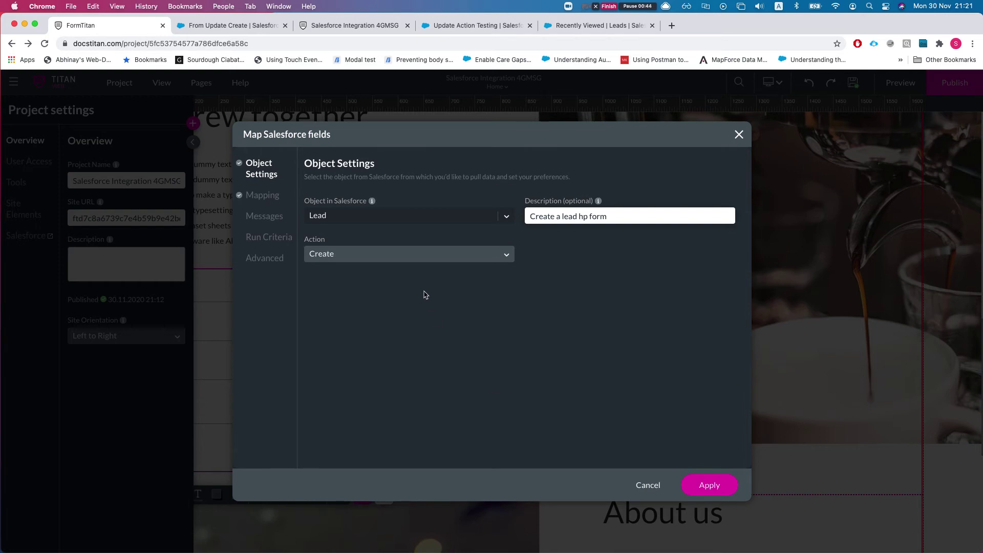
left_click(404, 254)
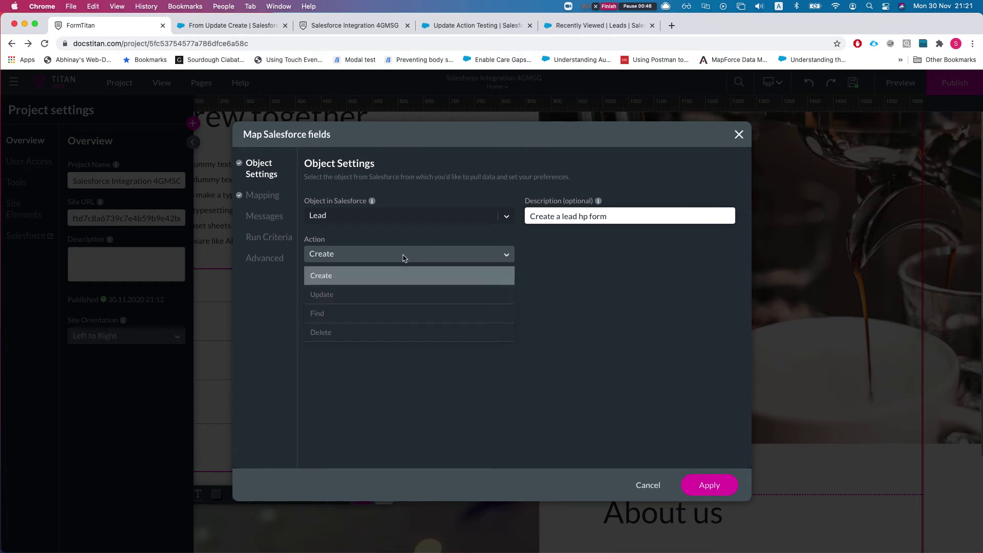
left_click(362, 315)
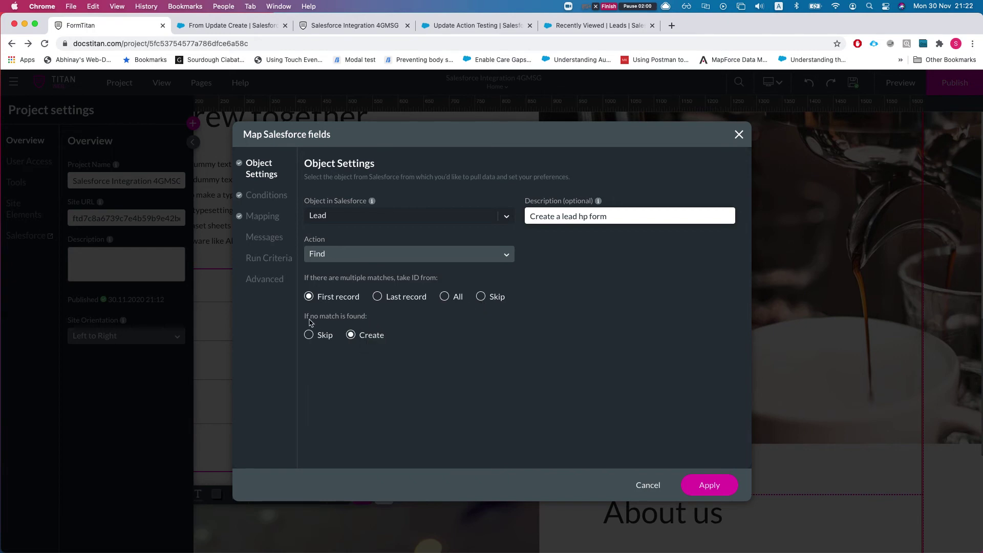
Set the Lead's no-match option to create a new lead.
left_click_drag(310, 321, 344, 321)
left_click(338, 326)
left_click(323, 337)
left_click(352, 336)
Review the Lead's field mapping and email condition, then set its Action back to Create.
left_click(257, 220)
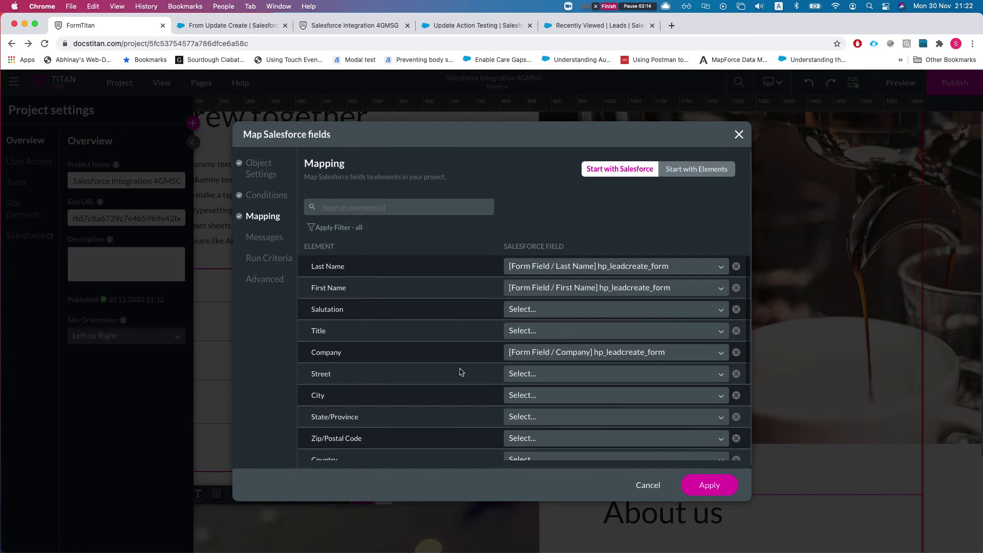
scroll(474, 384, "down", 5)
scroll(475, 384, "up", 5)
left_click(261, 198)
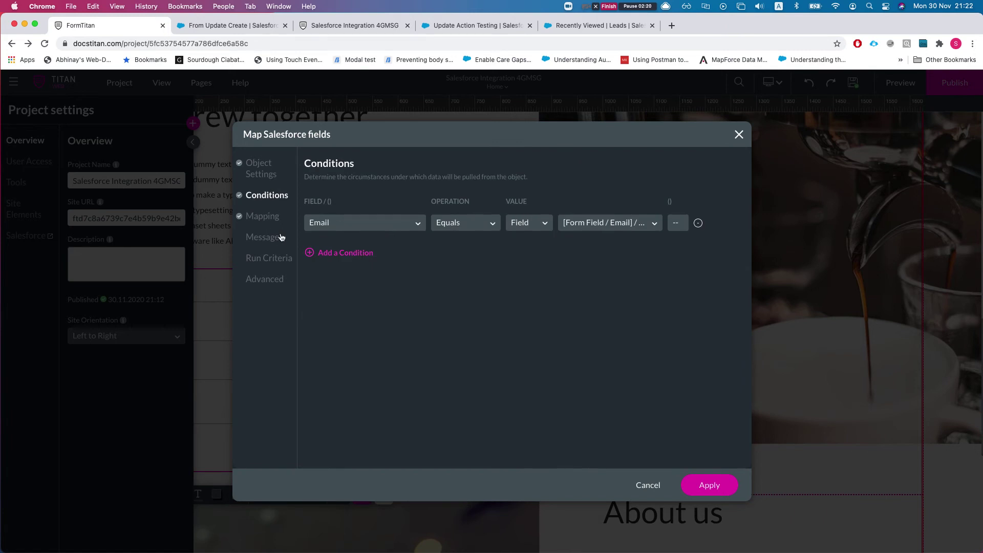
left_click(257, 170)
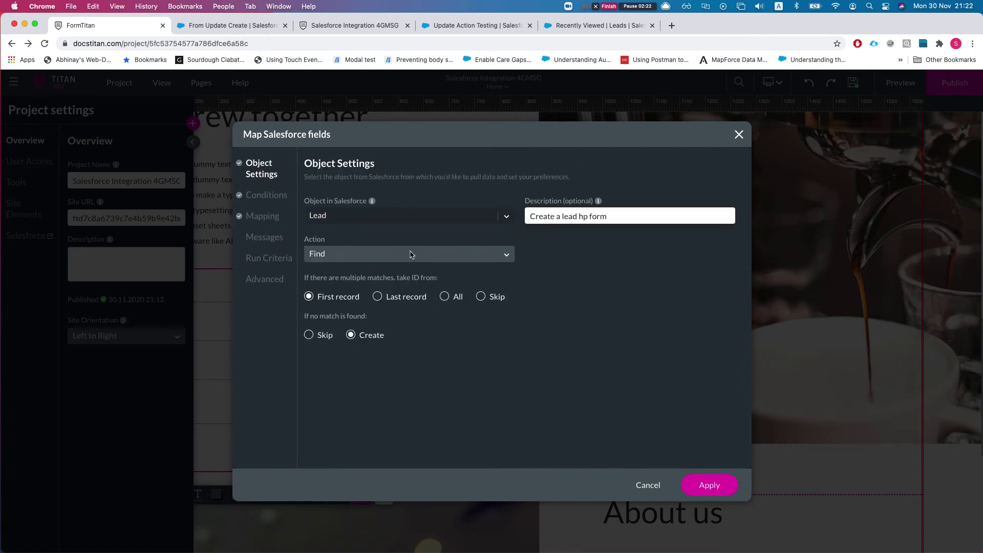
left_click(379, 254)
left_click(361, 278)
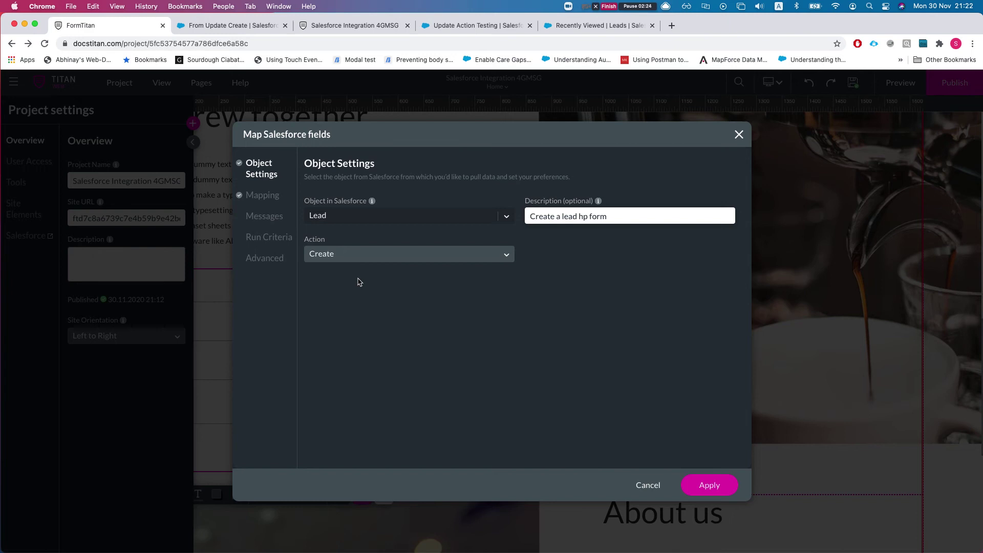
Apply the Lead changes and add a child Account integration under #1 Lead with Action Find.
left_click(711, 485)
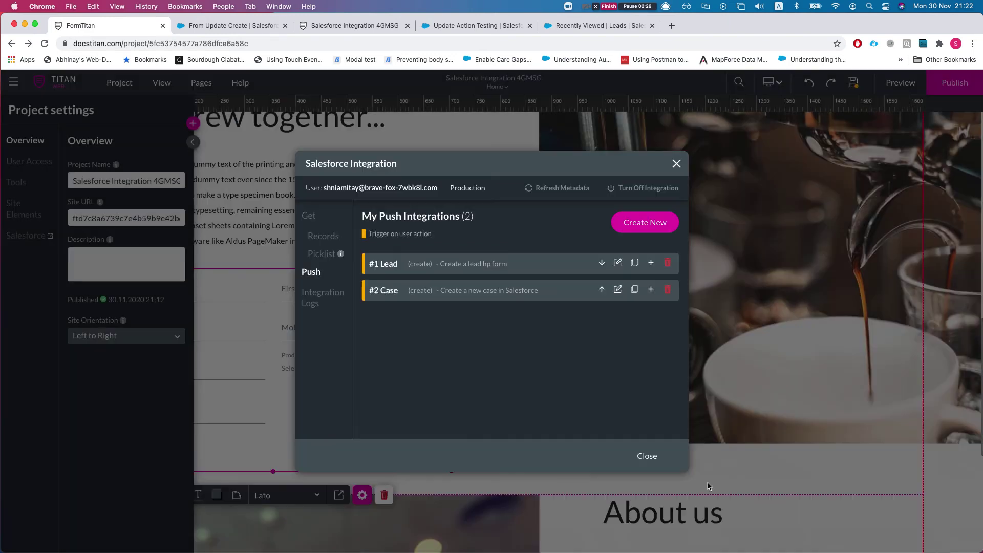
left_click(652, 264)
left_click(402, 220)
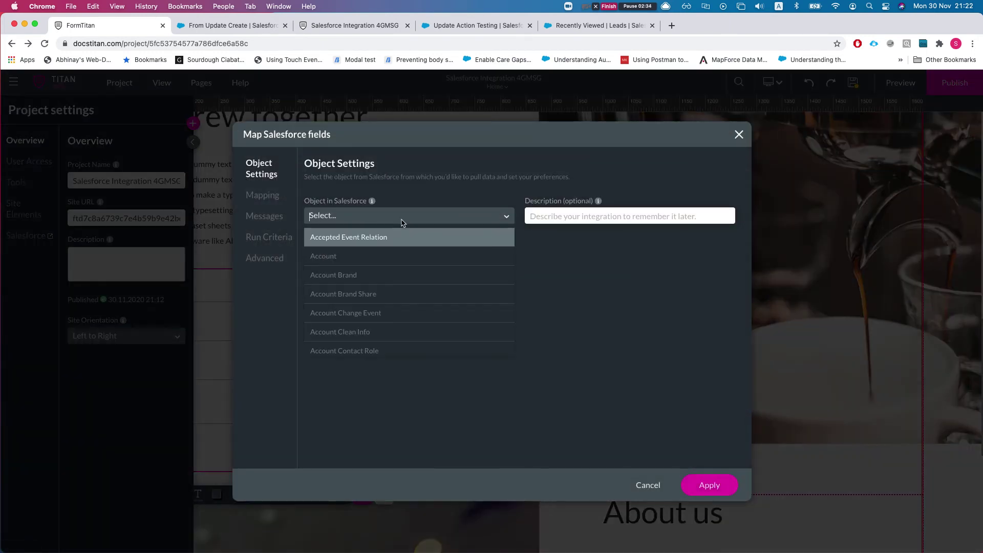
type("acc")
key("Down")
key("Return")
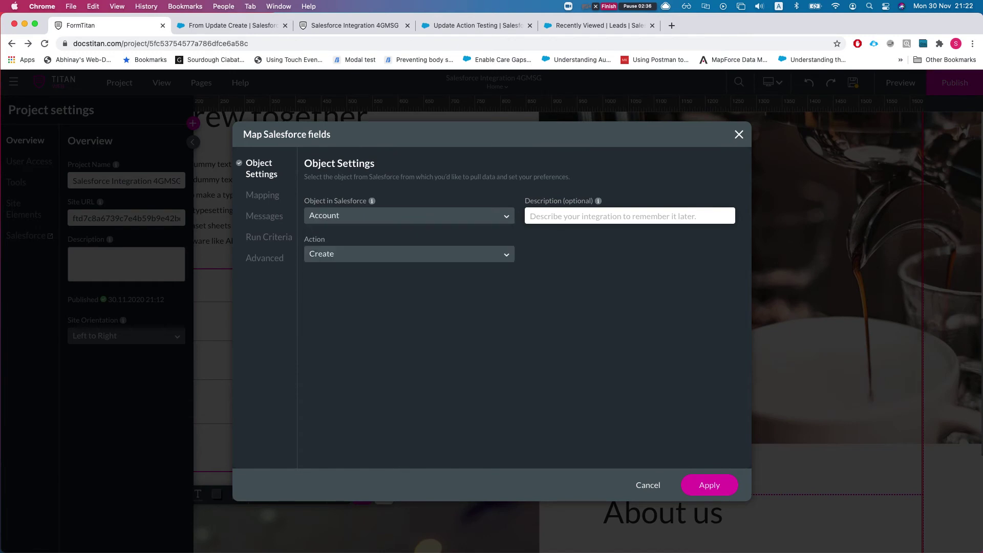
left_click(323, 255)
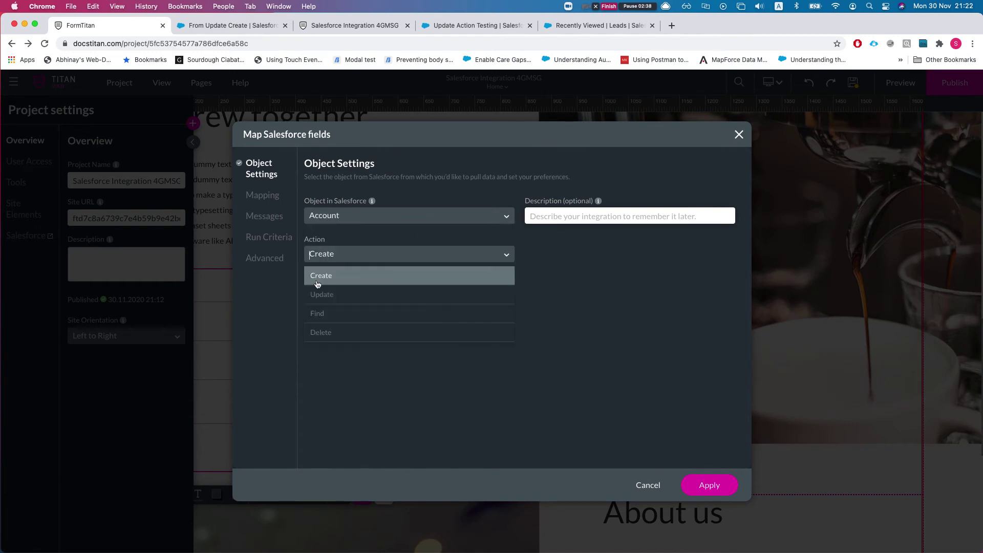
left_click(318, 315)
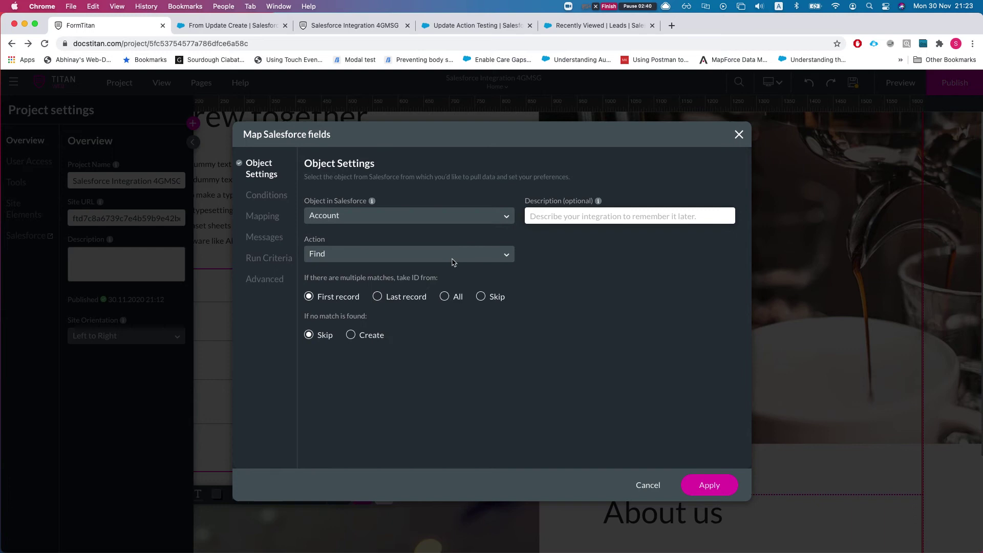
Give the Account integration the description 'Find an account using the lead email'.
left_click(566, 222)
type("Find")
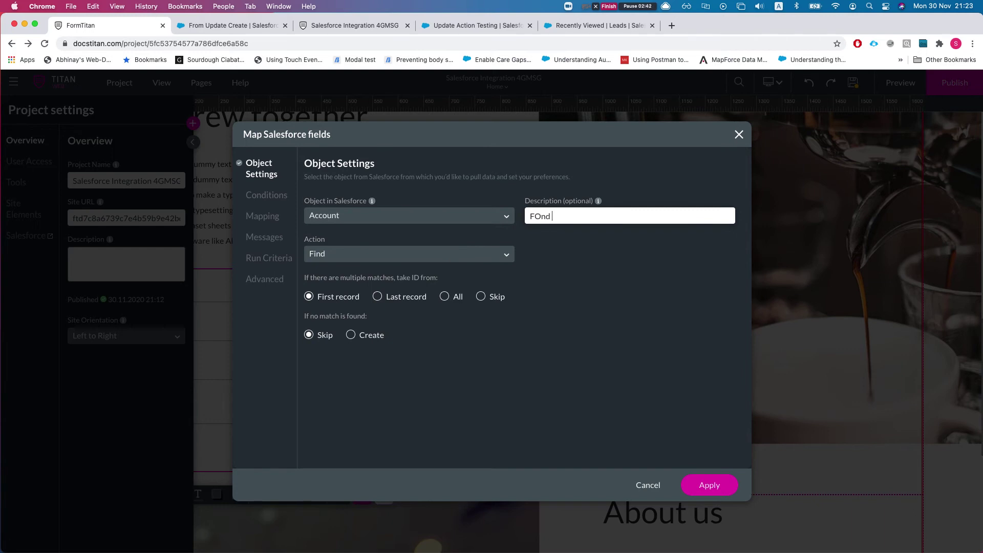
key("BackSpace")
key("BackSpace")
key("BackSpace")
type("ind Ac")
key("BackSpace")
key("BackSpace")
type("an account using the lead email")
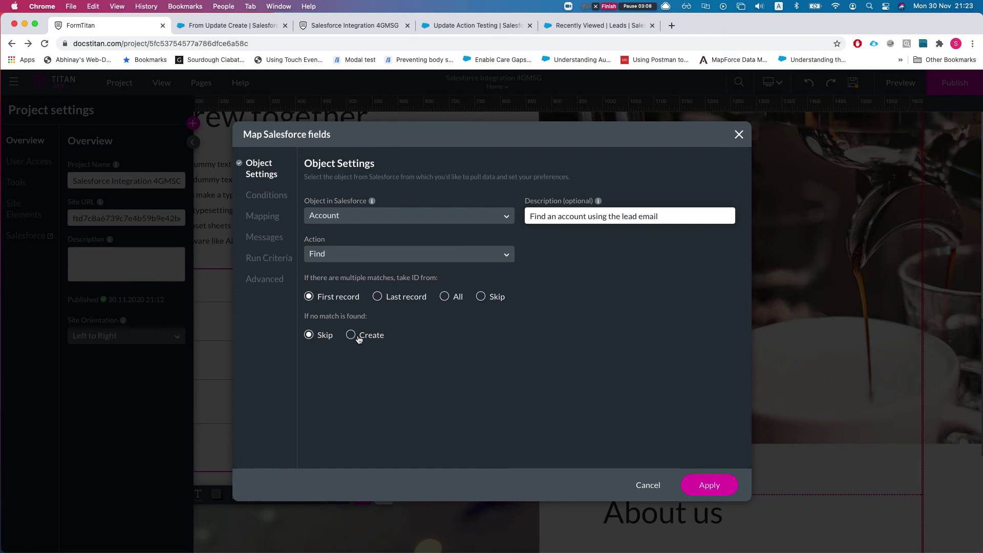
Add an Account condition on the Email field using the Equals operation.
left_click(267, 195)
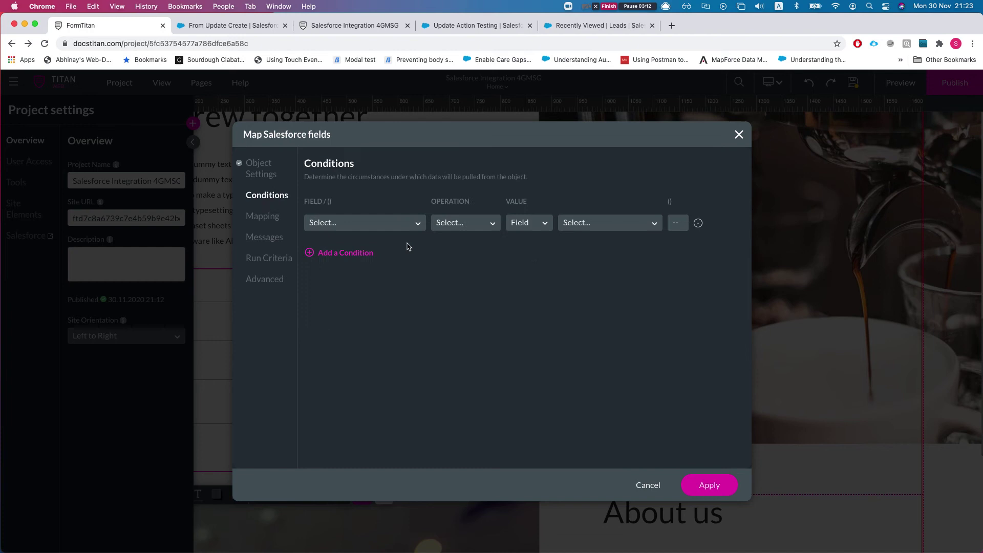
left_click(379, 228)
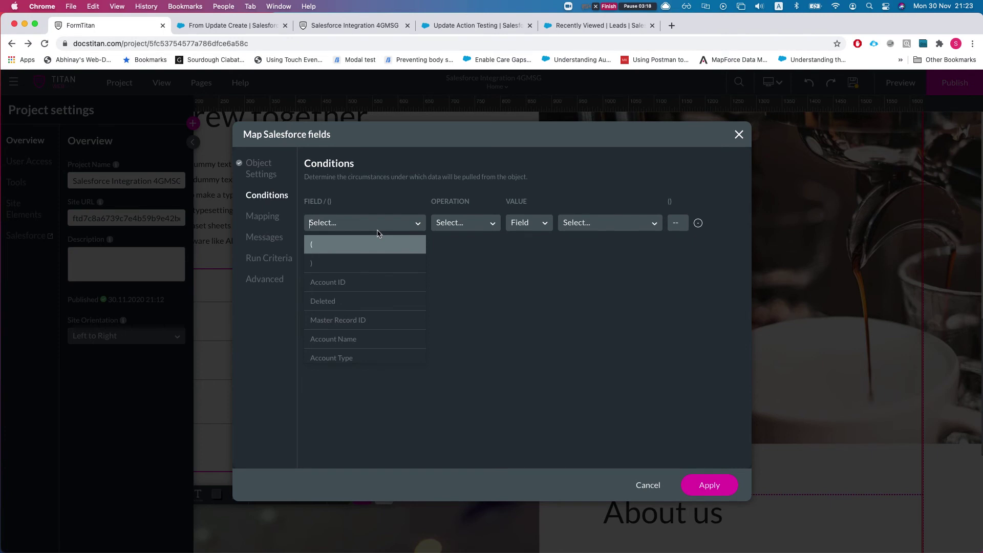
type("email")
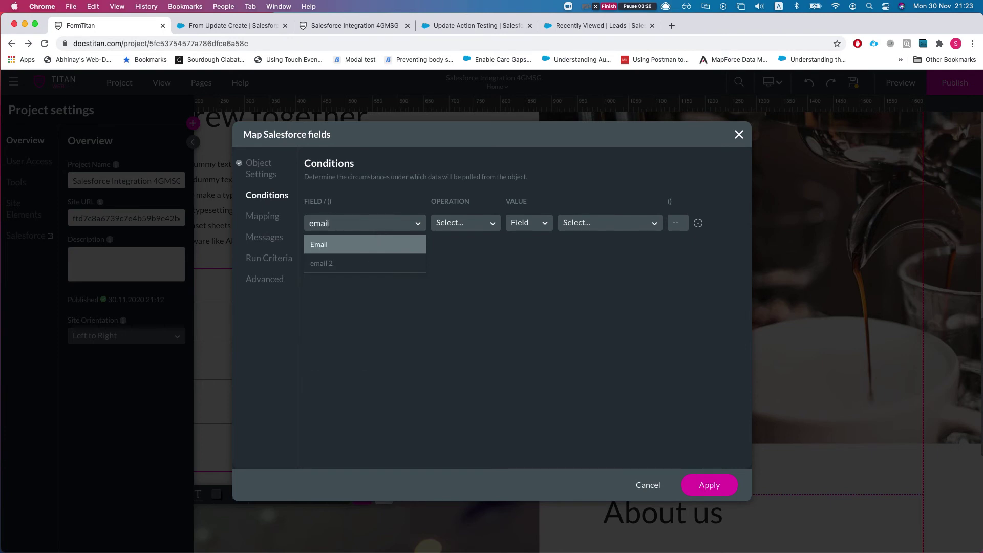
key("Return")
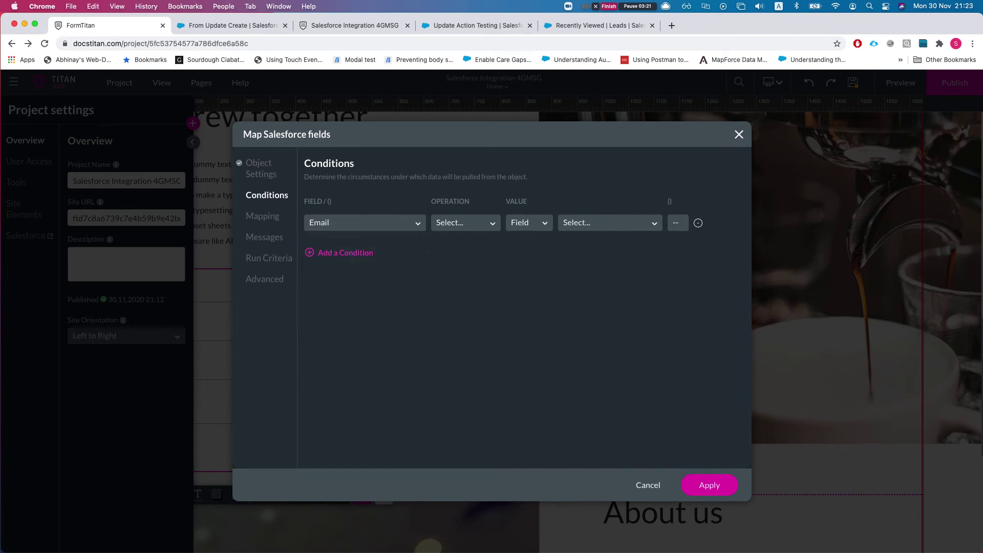
left_click(464, 225)
left_click(462, 258)
Set the condition's value to [Form Field / Email], then return to Object Settings.
left_click(574, 231)
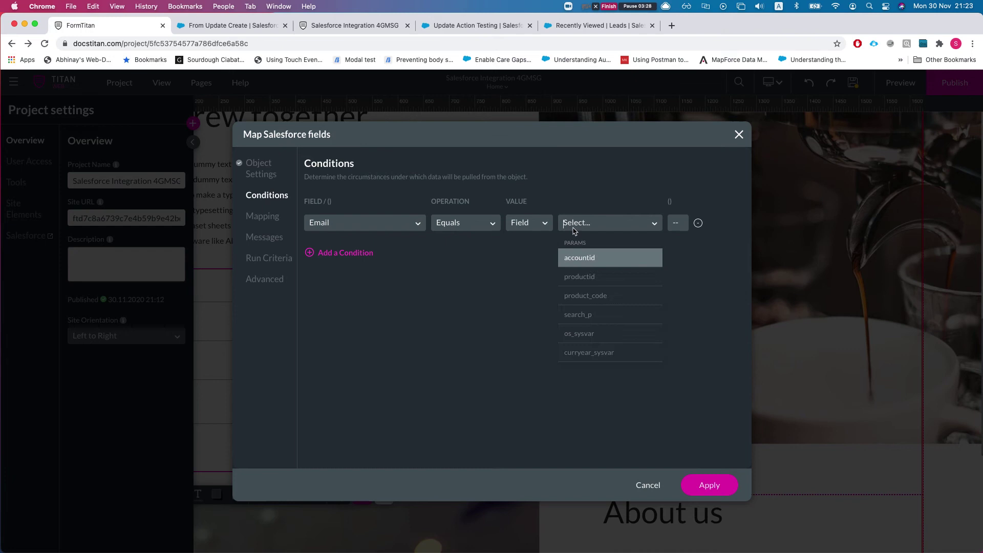
type("lea")
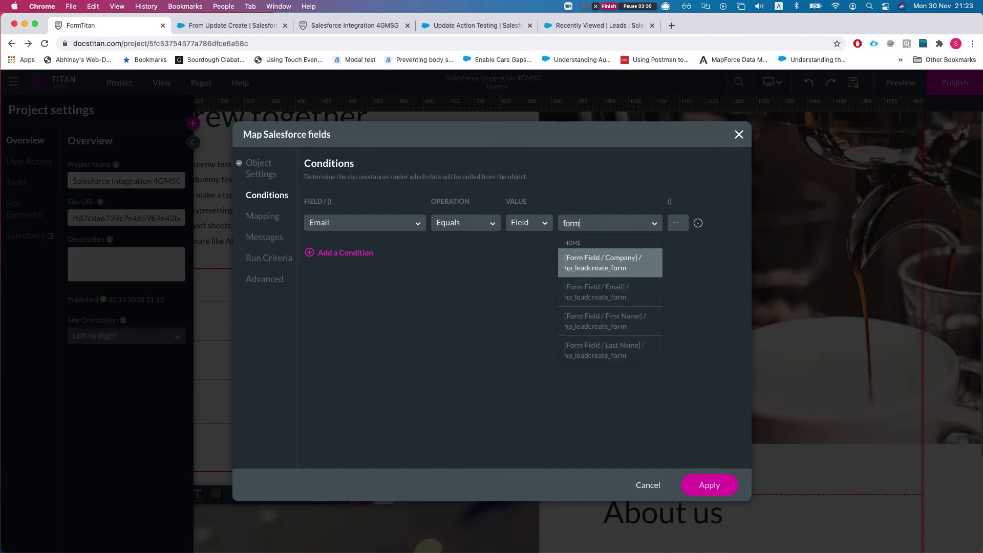
key("BackSpace")
key("BackSpace")
key("BackSpace")
type("lea")
scroll(619, 340, "down", 2)
scroll(609, 322, "up", 2)
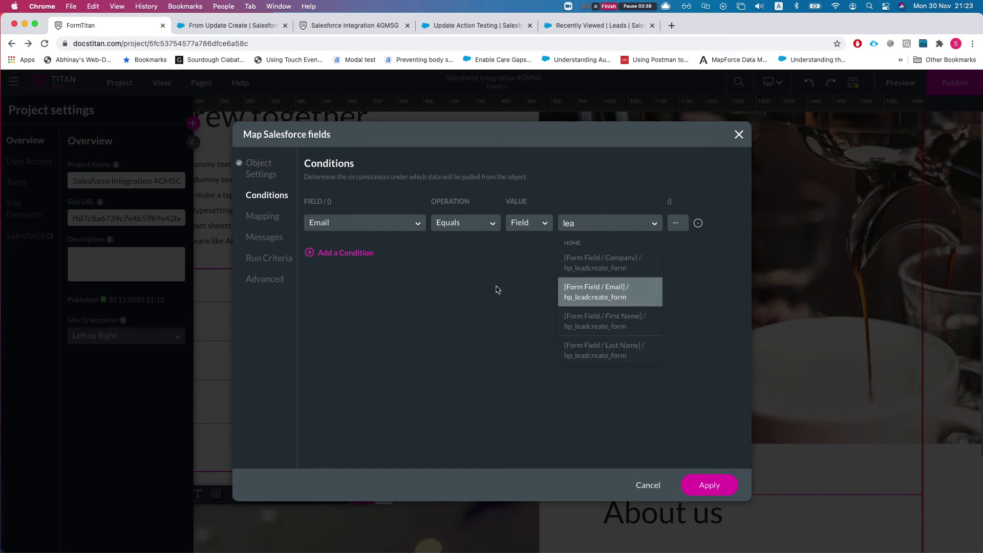
left_click(553, 280)
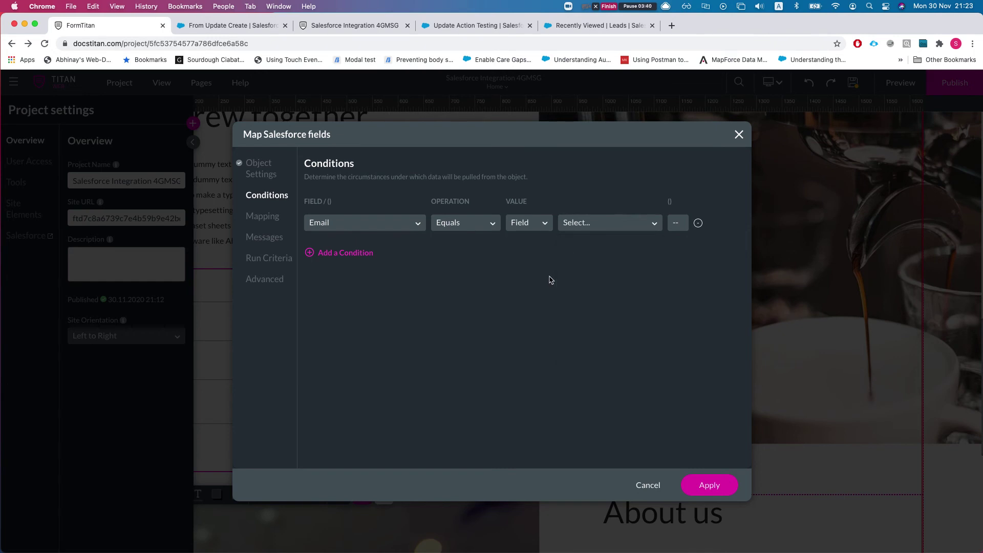
left_click(590, 224)
type("form")
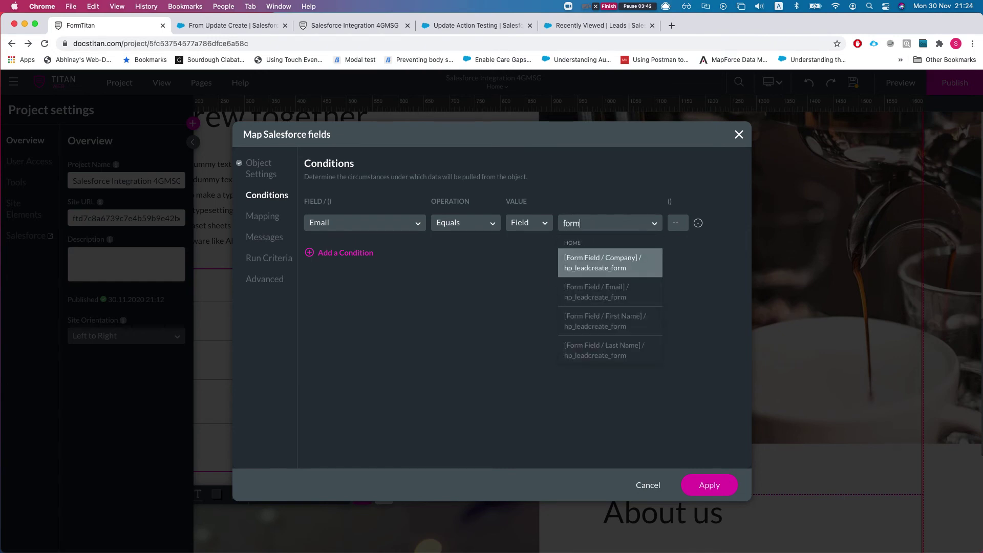
key("Down")
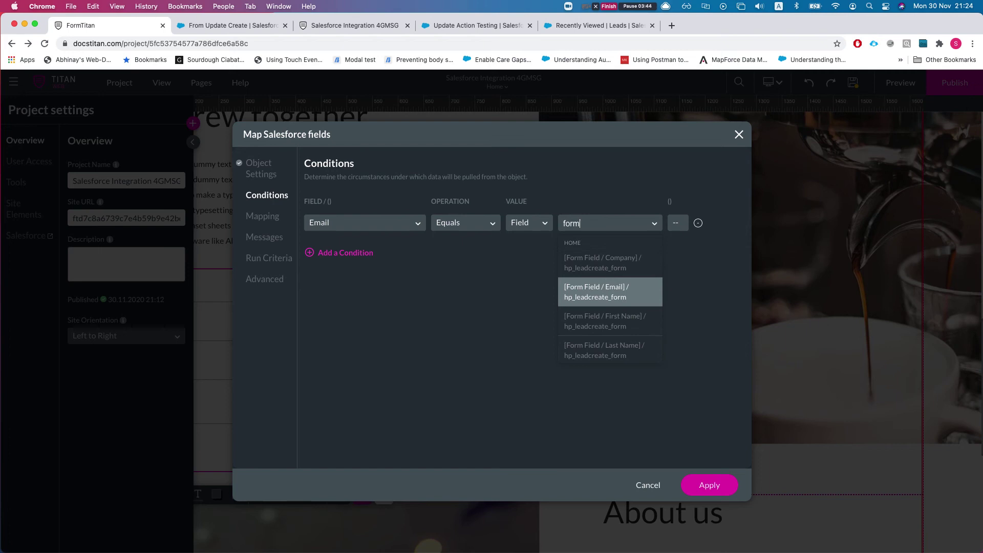
key("Return")
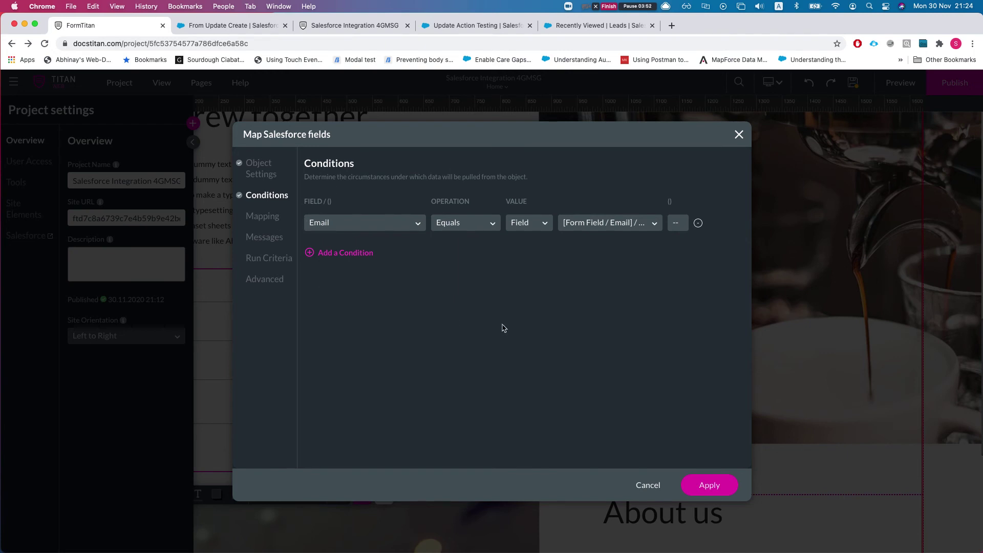
left_click(259, 165)
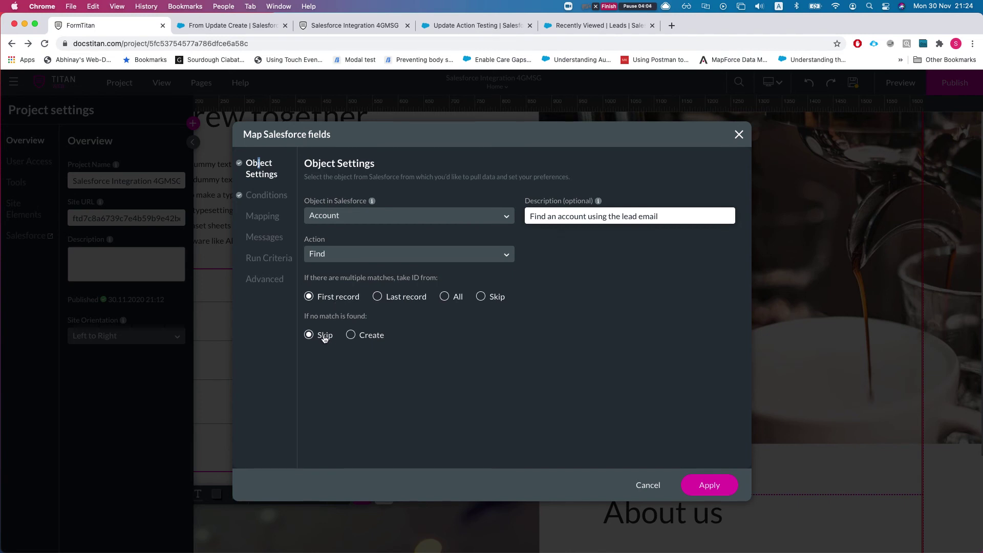
Apply the Account lookup and add a child Contact integration under #1.1 Account.
left_click(698, 483)
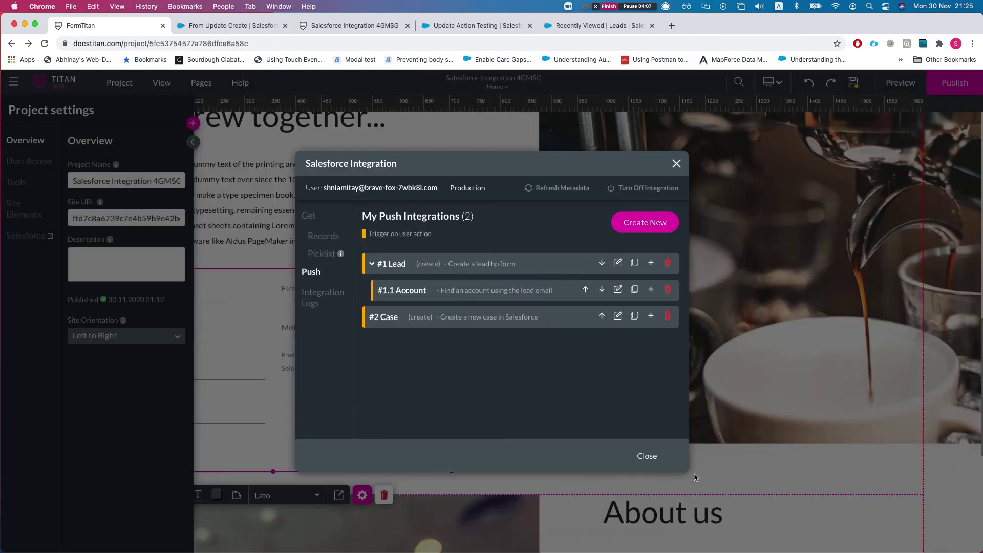
left_click(651, 289)
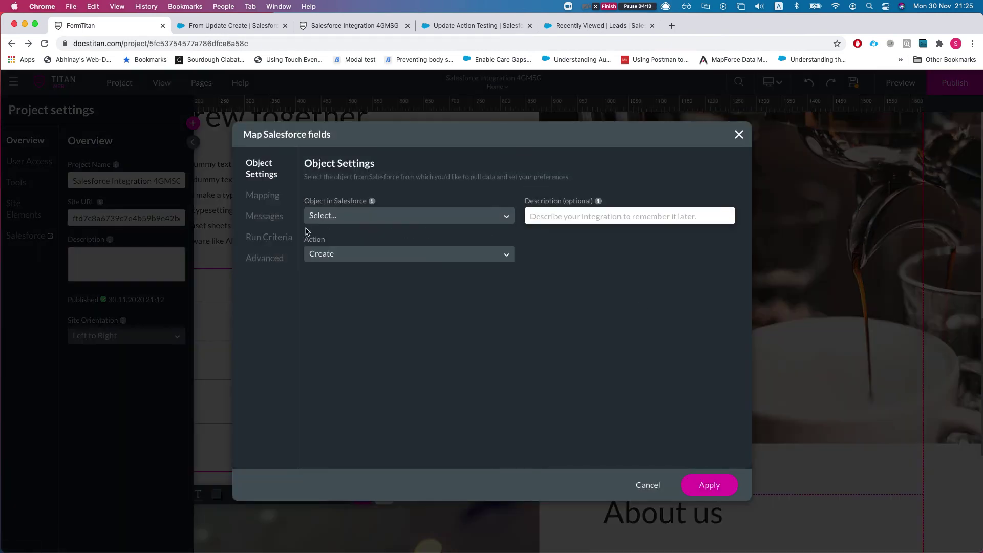
left_click(352, 221)
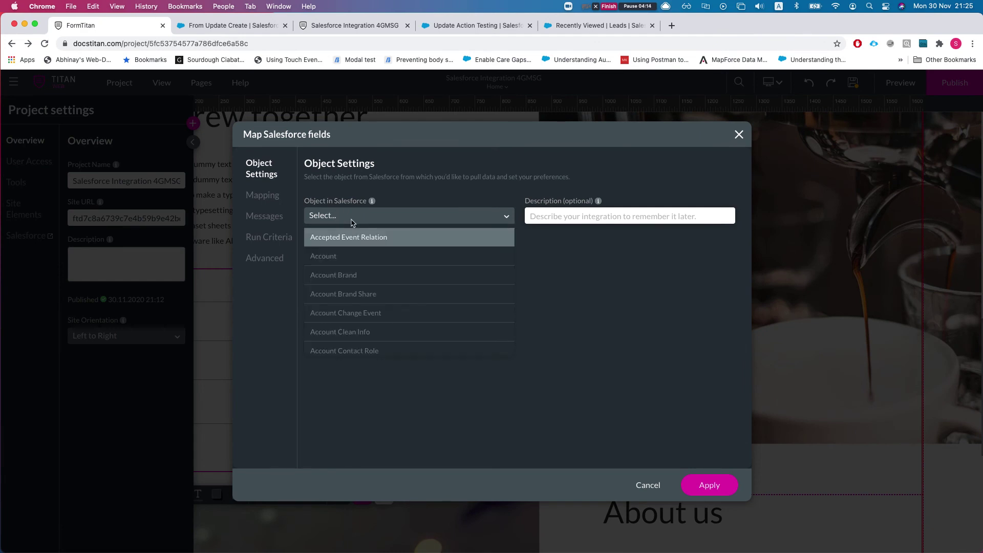
type("conta")
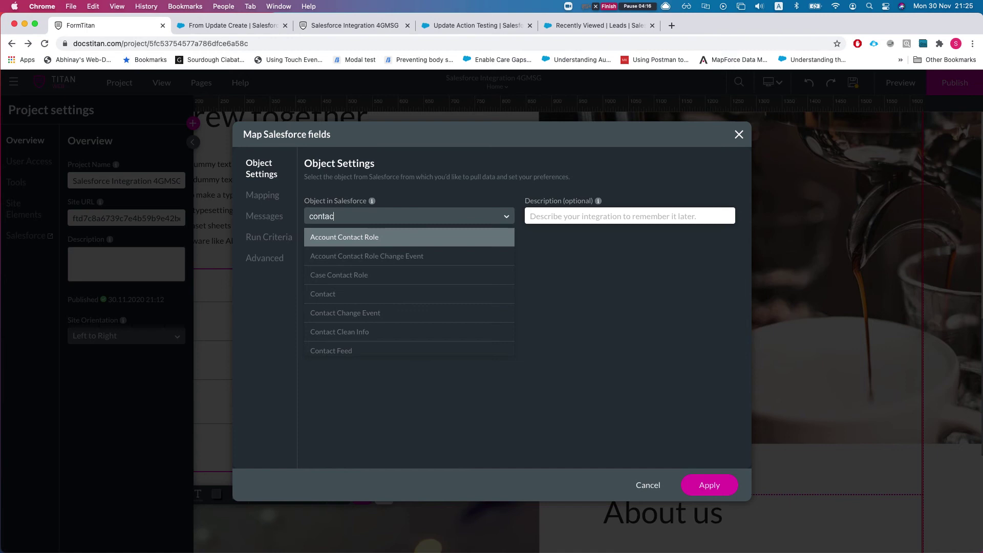
type("c")
key("Down")
key("Down")
key("Down")
key("Return")
Set the Contact action to Update, taking IDs from all matching records.
left_click(352, 256)
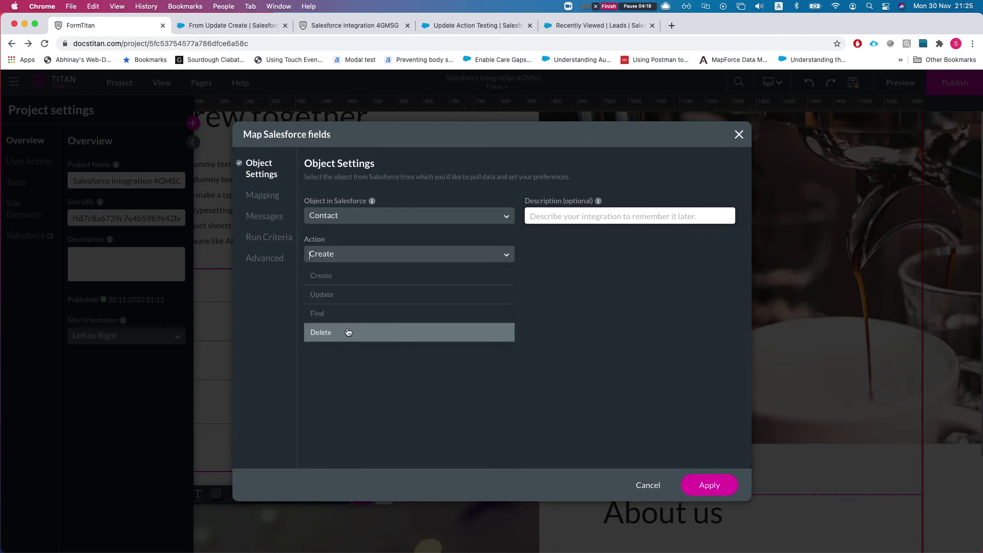
left_click(347, 320)
left_click(334, 253)
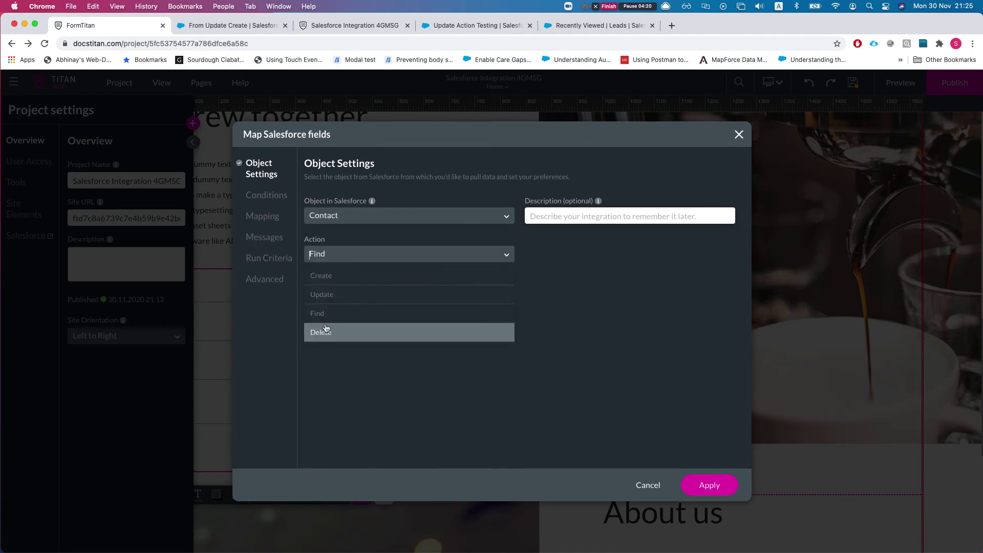
left_click(329, 298)
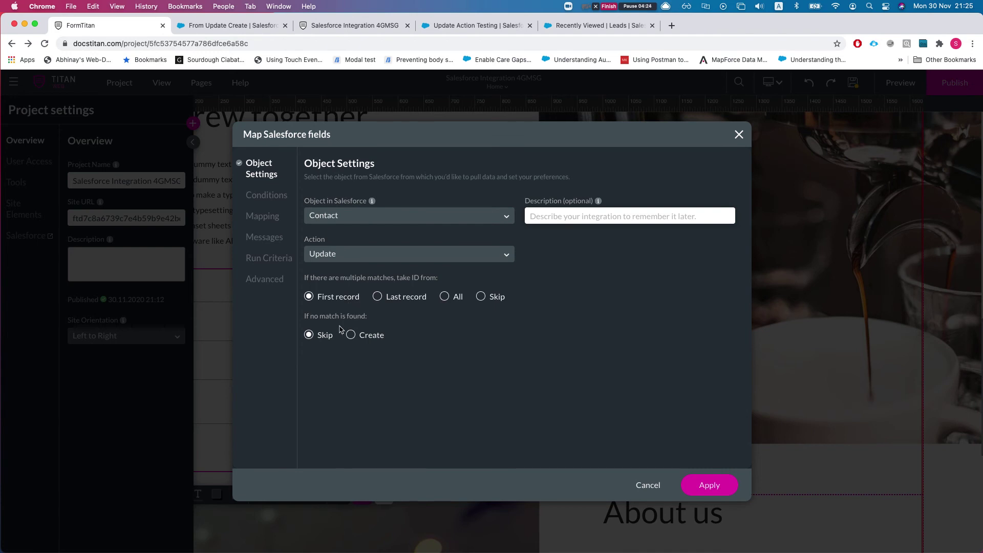
left_click(445, 297)
Add a Contact condition on Account ID using the Equals operation.
left_click(264, 200)
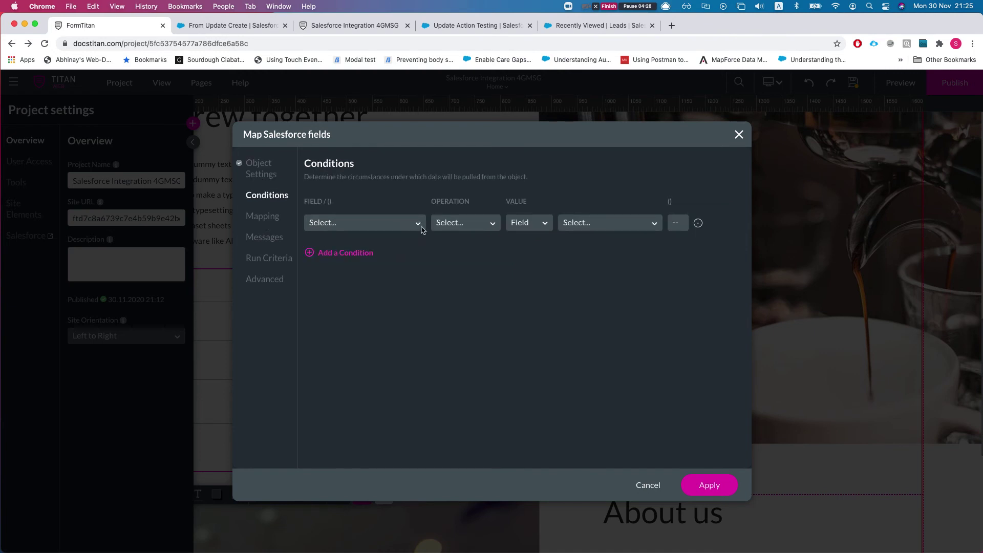
left_click(408, 227)
type("acco")
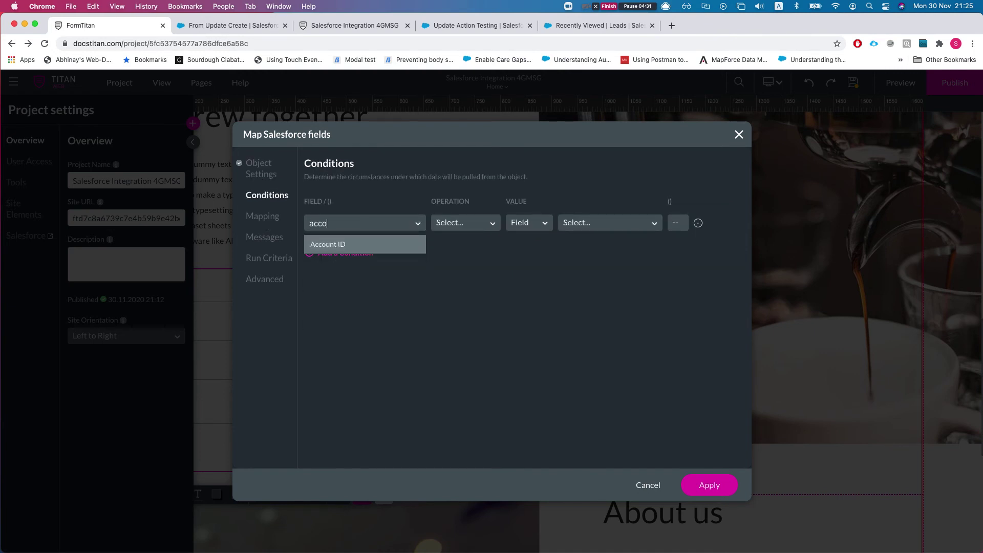
key("Return")
left_click(483, 222)
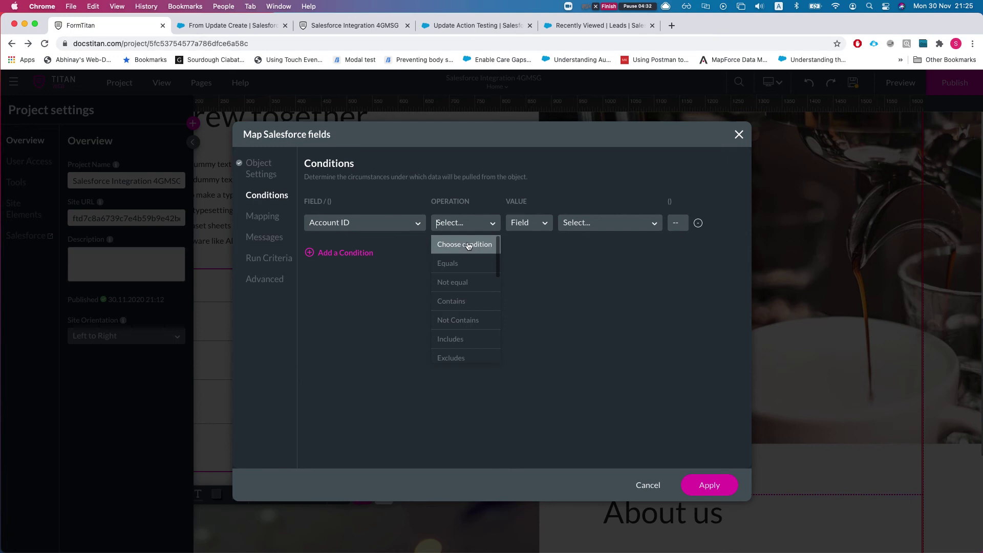
left_click(477, 244)
Take the condition value from the #1.1 Account step's Account ID.
left_click(545, 229)
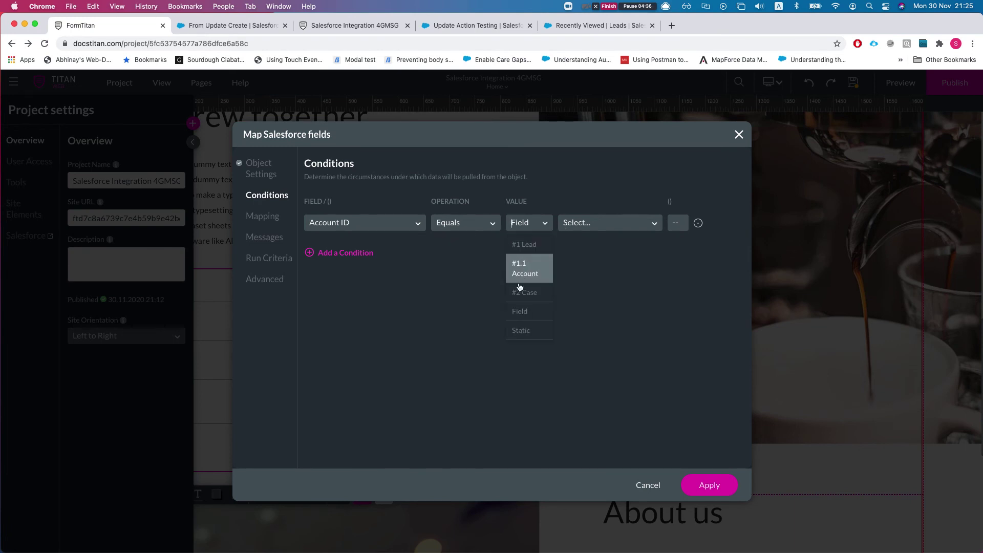
left_click(522, 316)
left_click(529, 219)
left_click(525, 277)
left_click(578, 228)
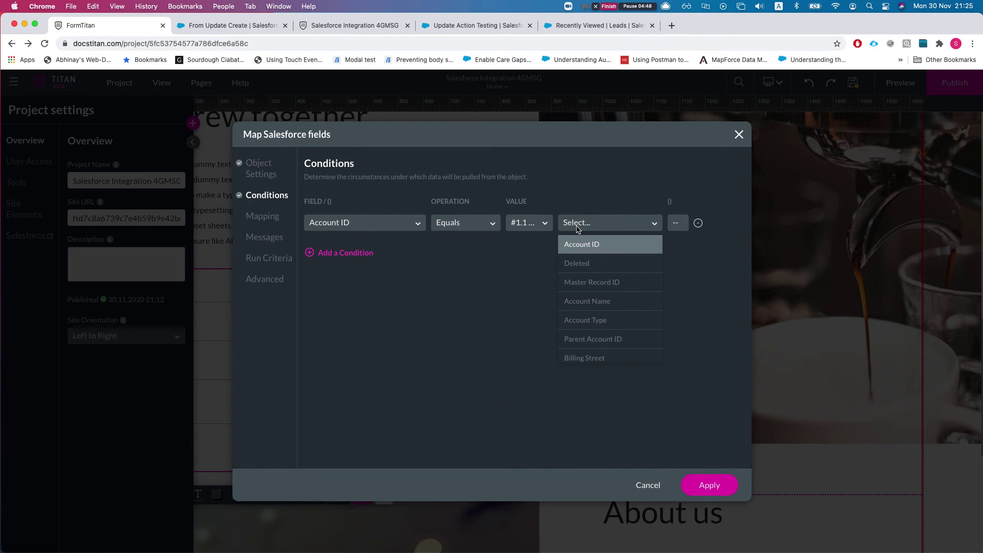
key("Return")
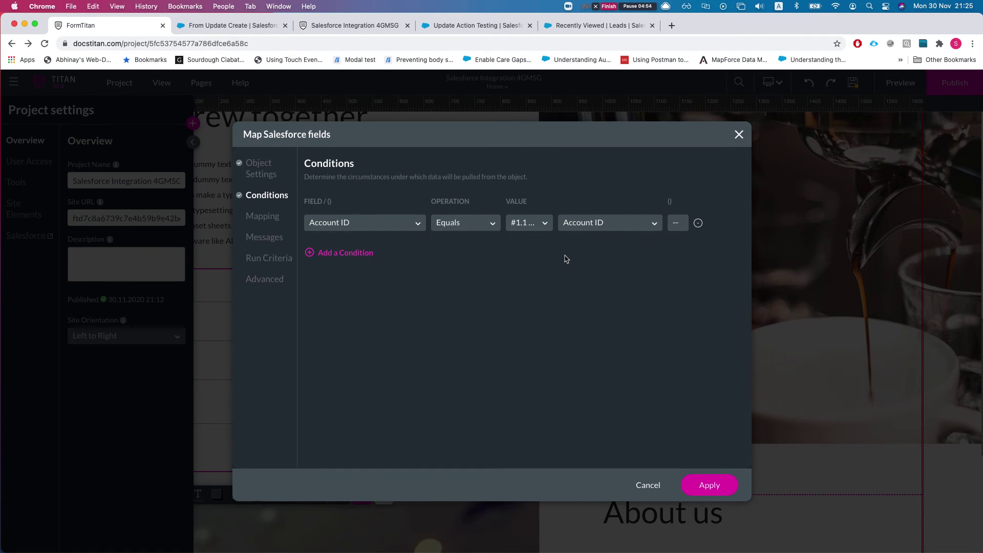
left_click(261, 222)
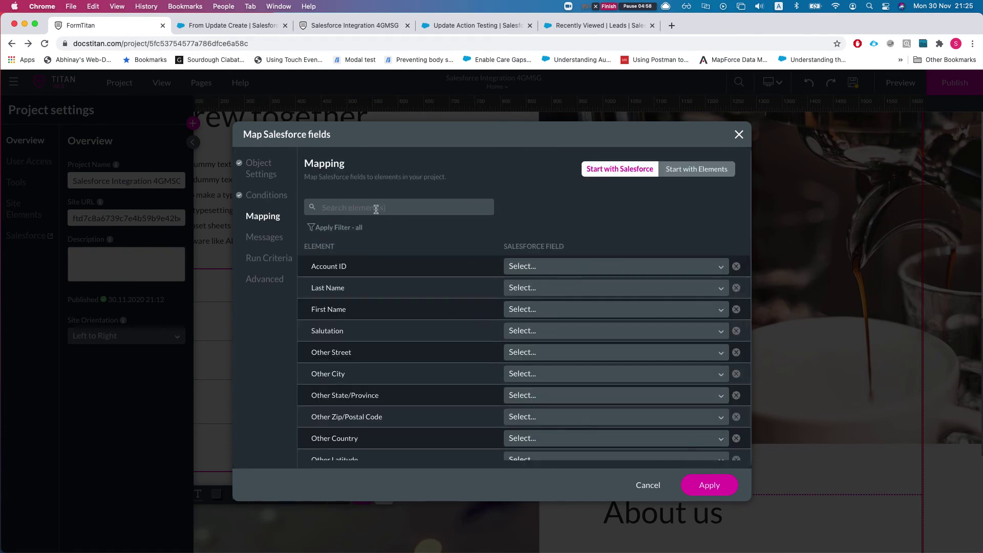
Map the smartv element to Other with custom value 77077 and apply the Contact integration.
type("sm")
left_click(527, 268)
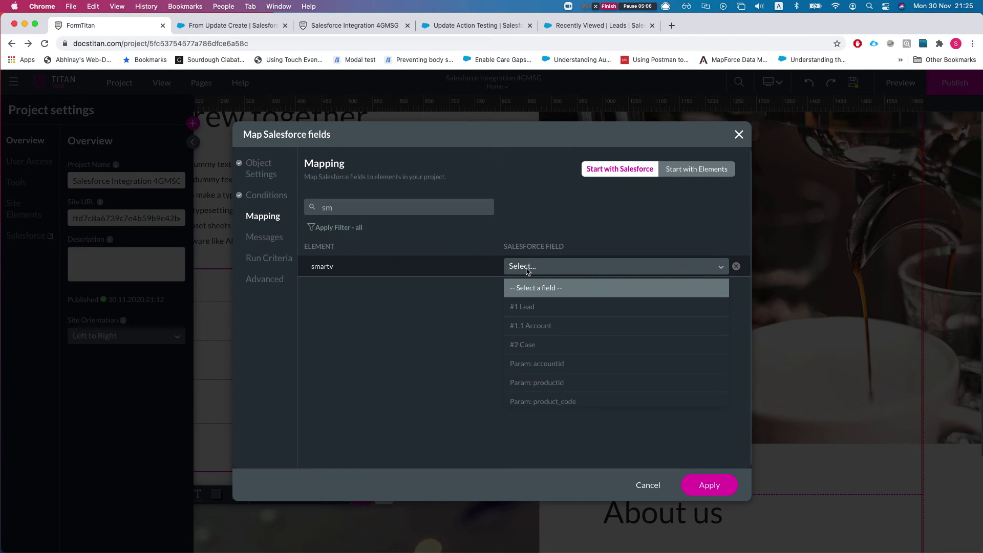
type("oth")
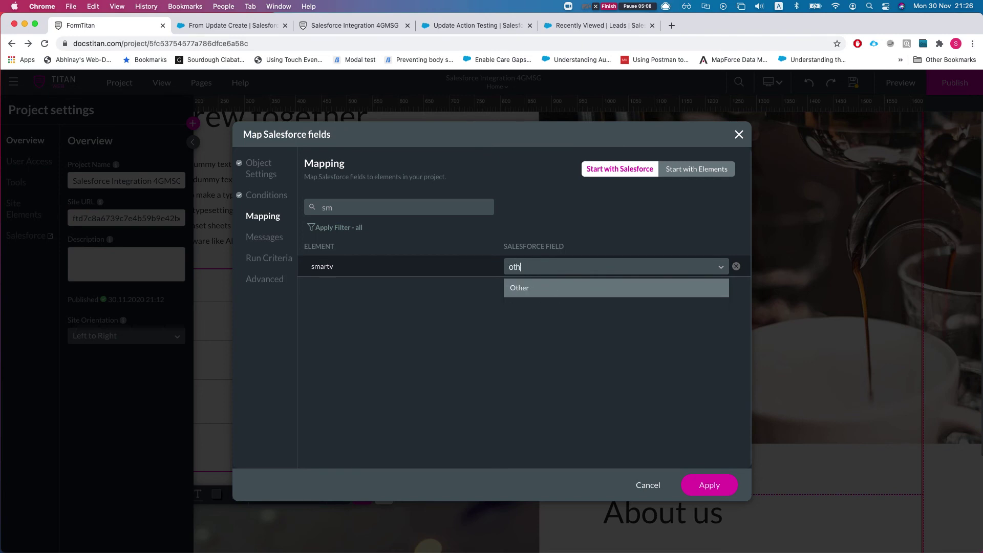
key("Return")
left_click(610, 262)
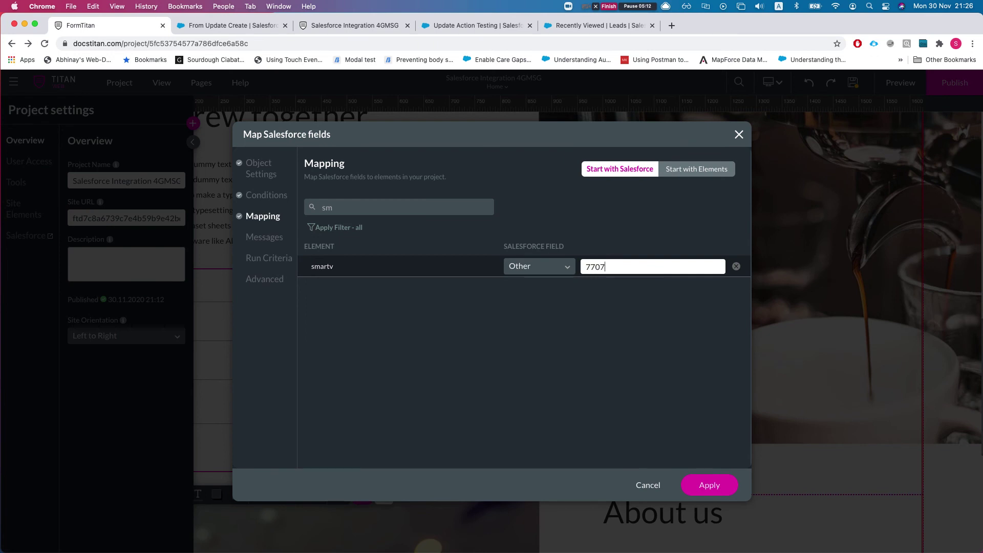
left_click(704, 486)
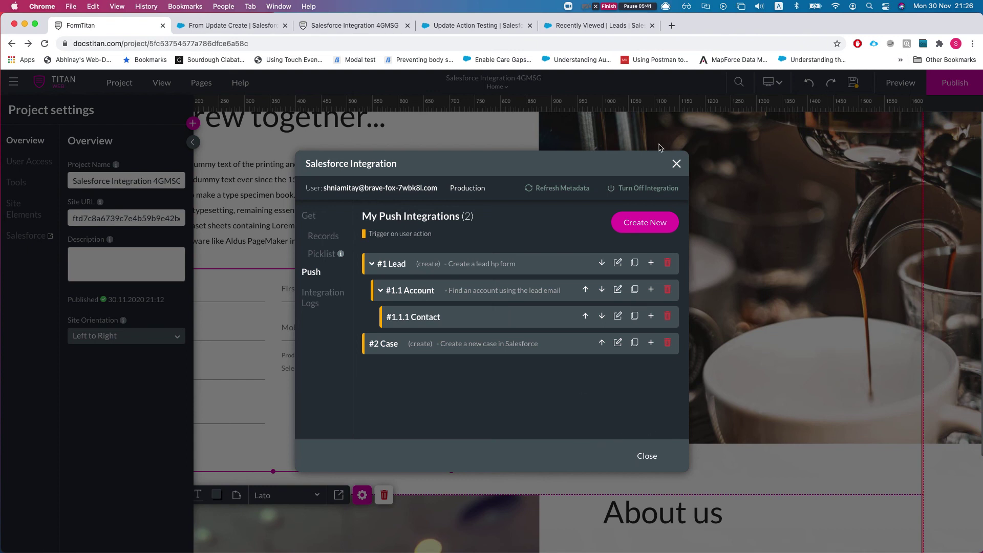
Close the Salesforce Integration dialog.
left_click(677, 163)
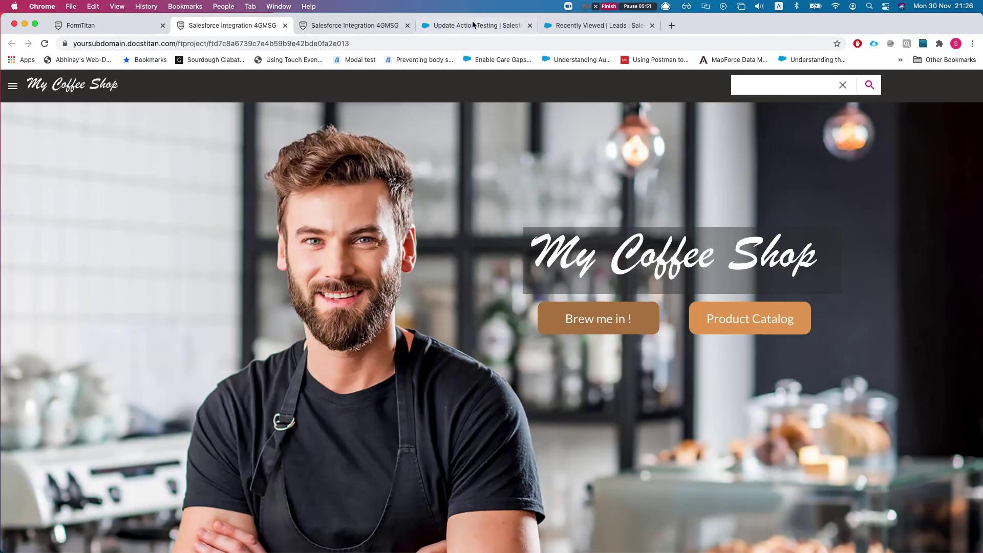
In Salesforce, open the Titan Web account from Accounts and view its Details with the email.
left_click(485, 23)
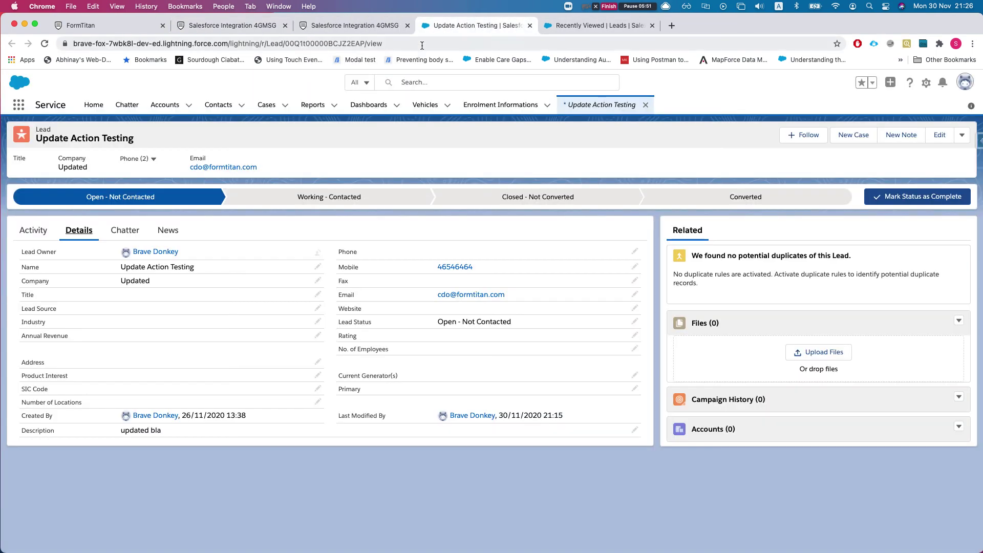
left_click(163, 105, "super")
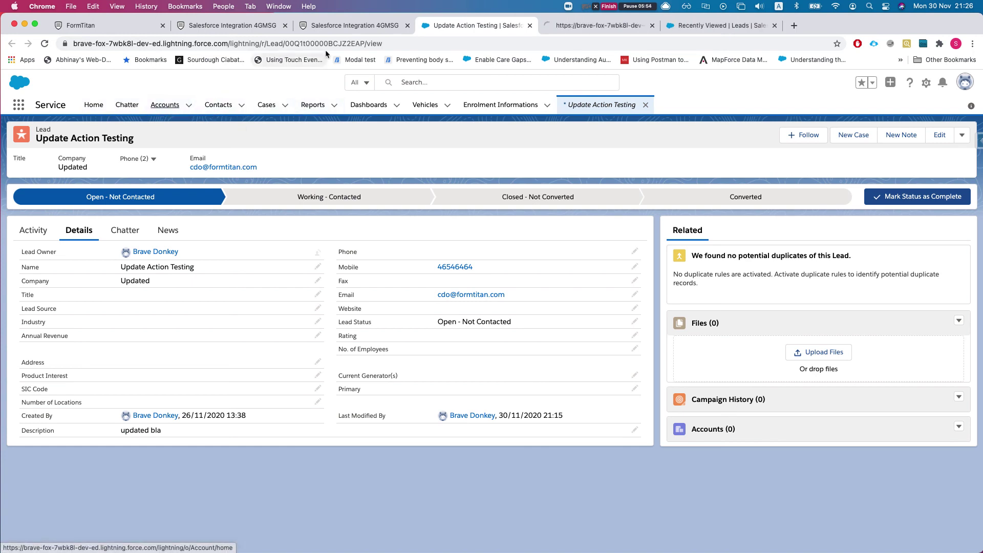
left_click(529, 26)
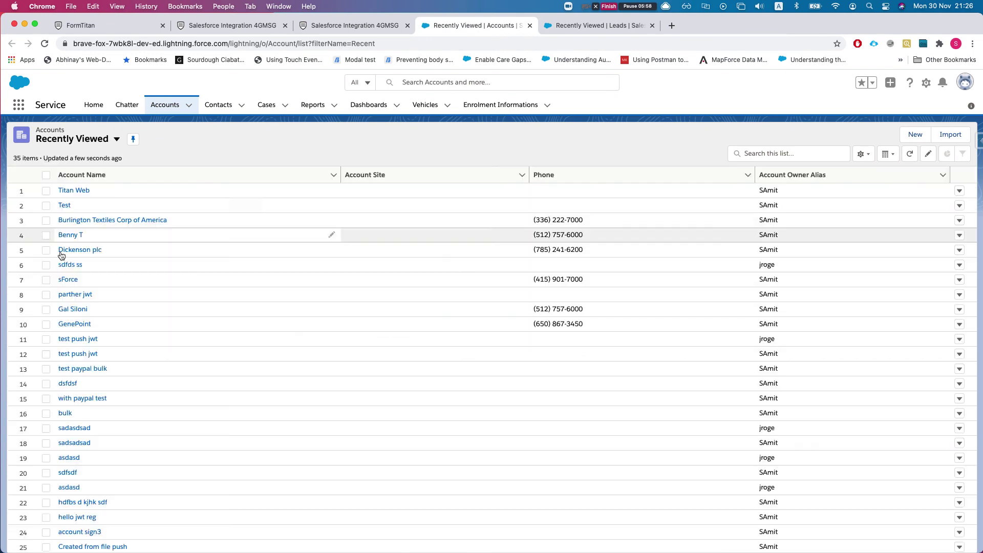
left_click(73, 191)
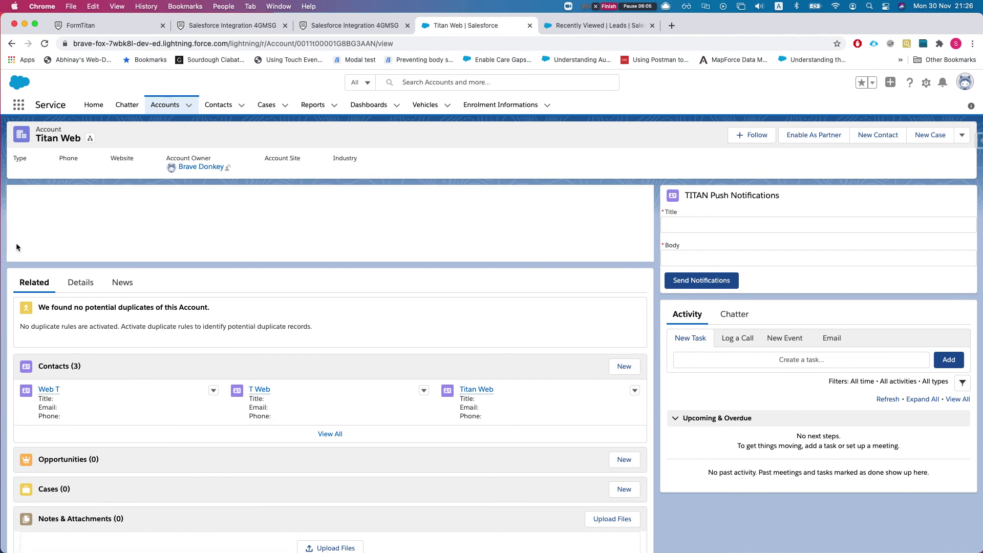
left_click(81, 282)
scroll(120, 320, "down", 3)
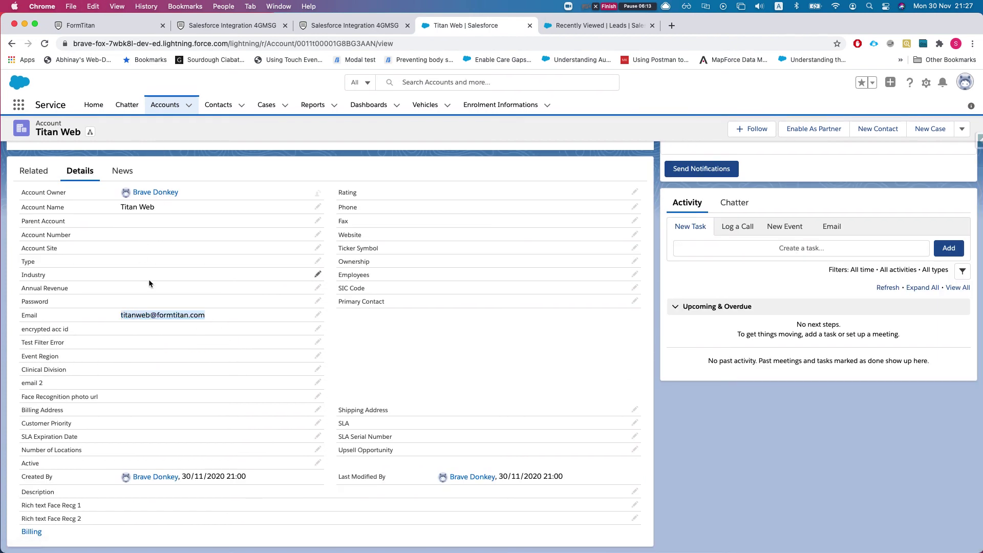
Reload the live My Coffee Shop site and enter the test lead's last and first names.
left_click(219, 21)
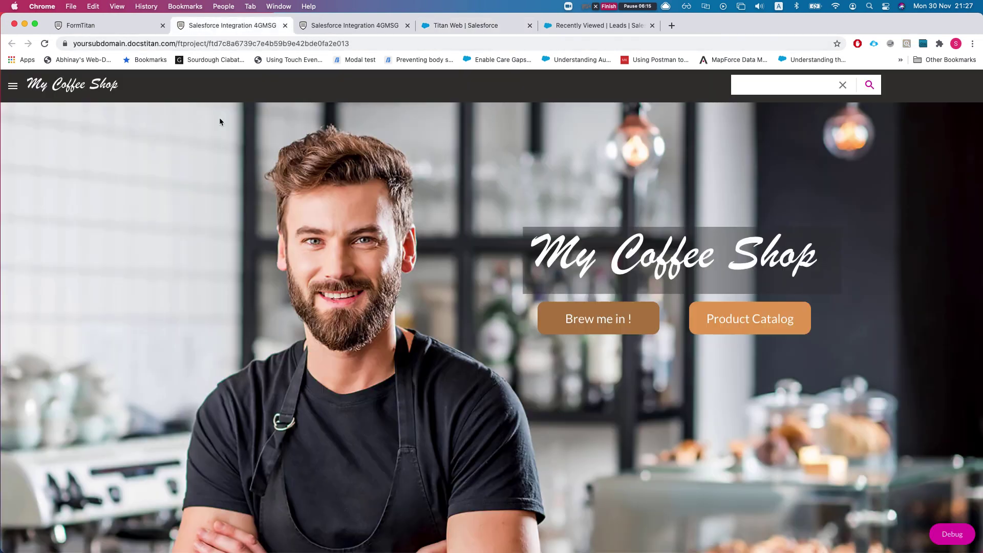
key("super+r")
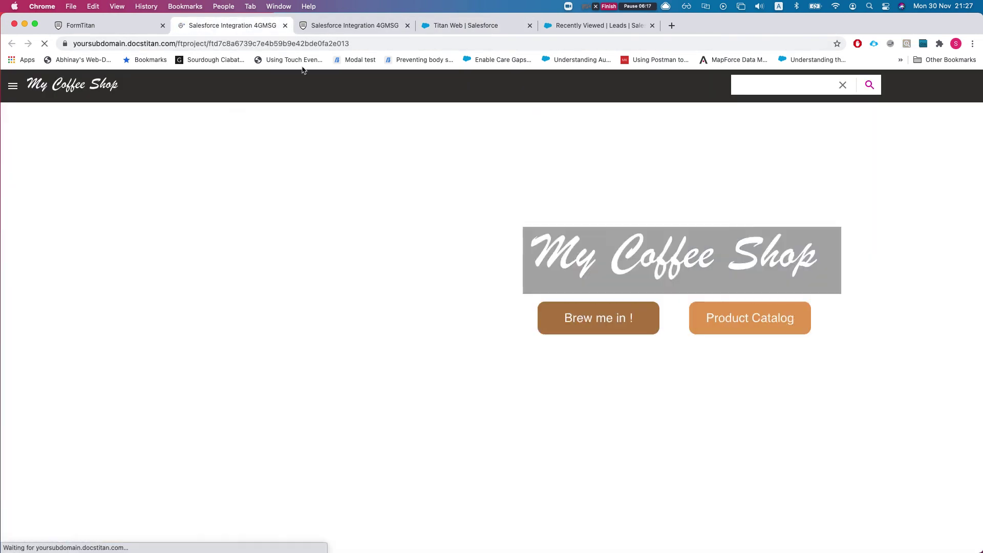
scroll(190, 165, "down", 10)
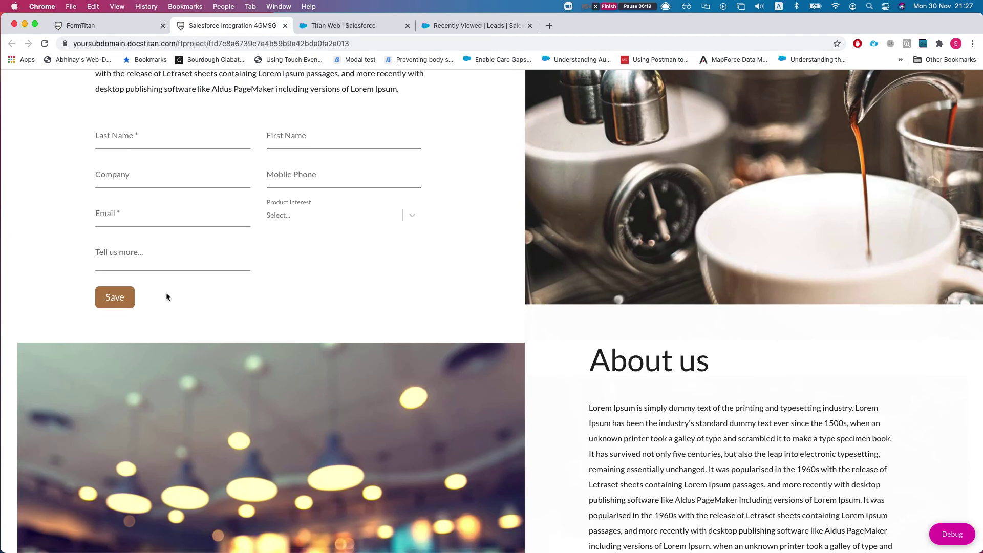
scroll(166, 293, "up", 3)
left_click(144, 256)
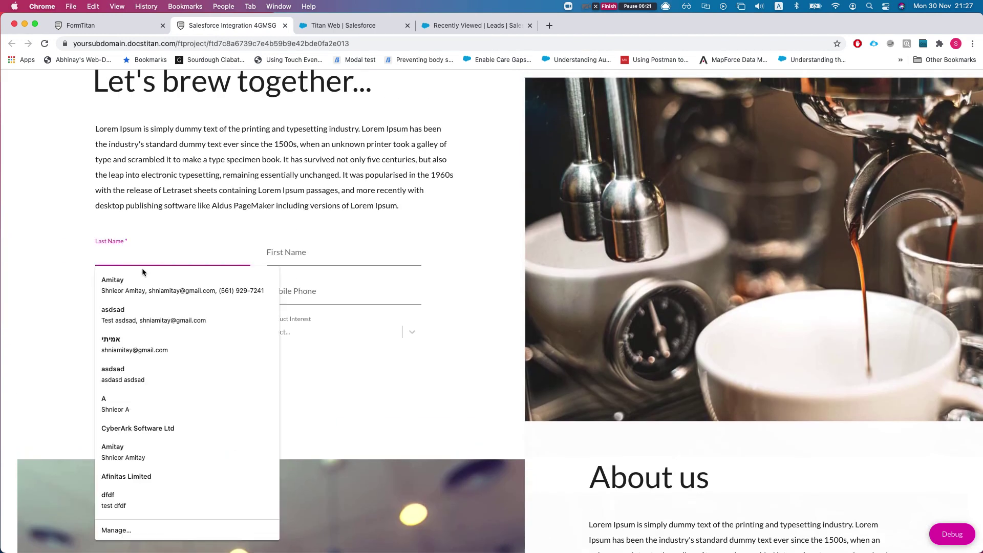
type("Test")
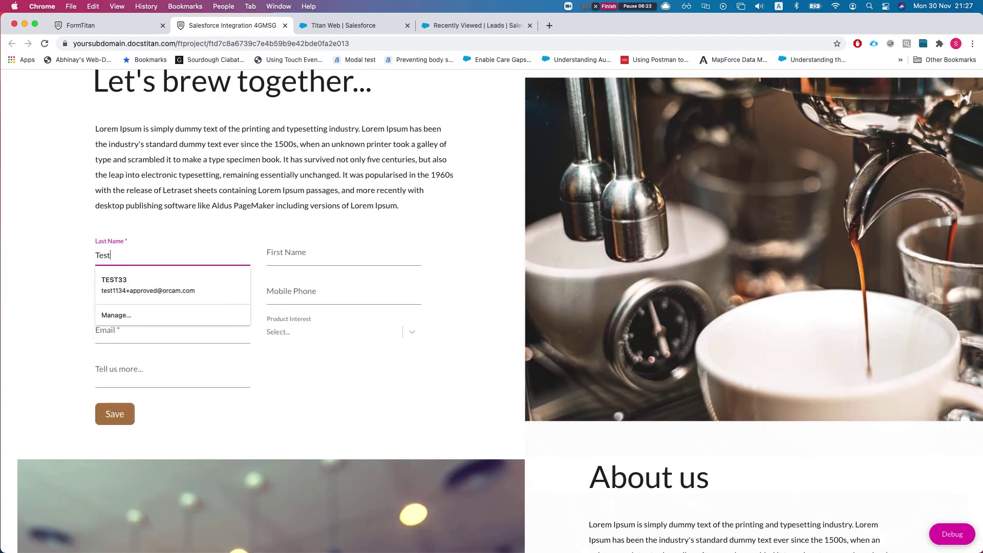
left_click(308, 255)
type("FInd")
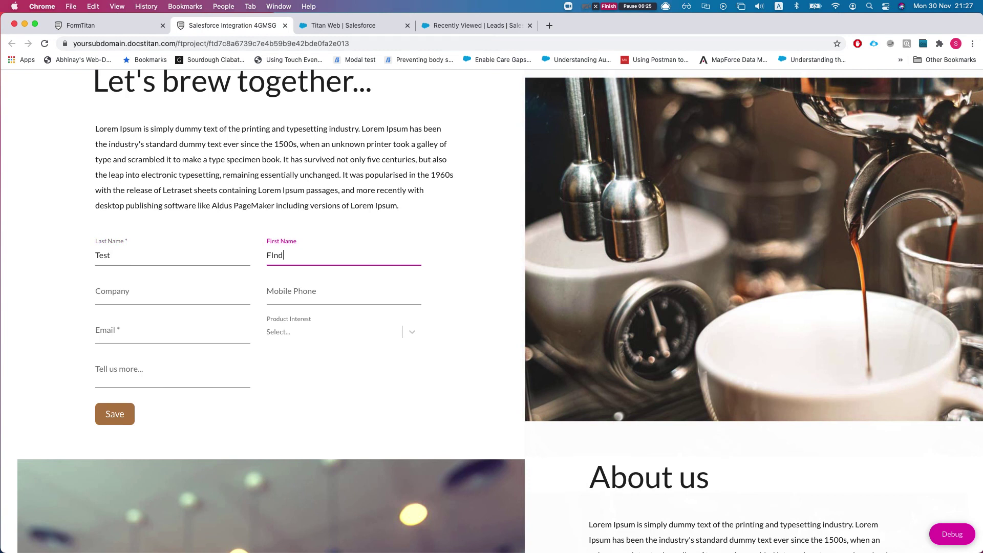
key("BackSpace")
key("BackSpace")
type("Ining")
Fill company 'findcomp', a mobile number, the pasted email and message 'sdfdsfdsf', then submit.
left_click(128, 293)
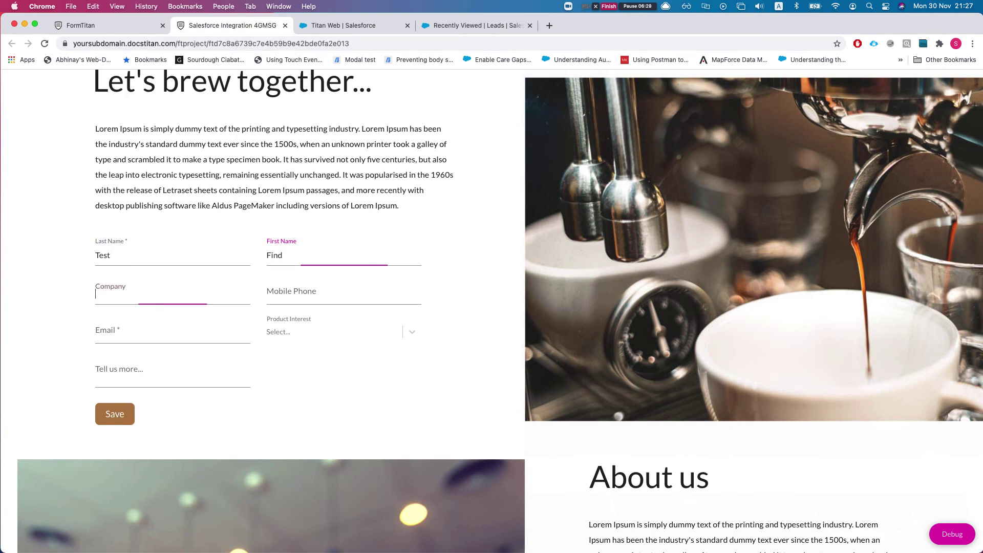
type("findcomp")
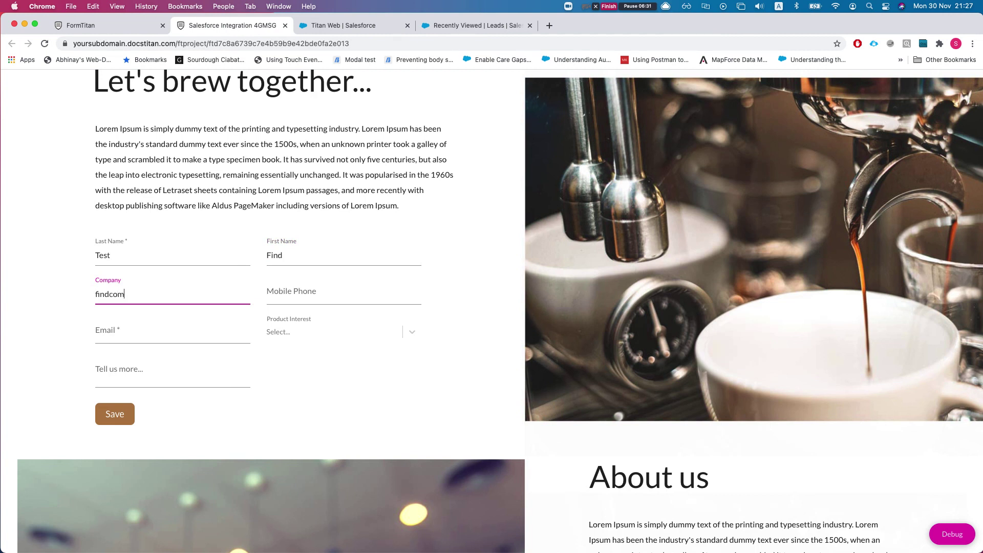
left_click(343, 294)
type("65466464")
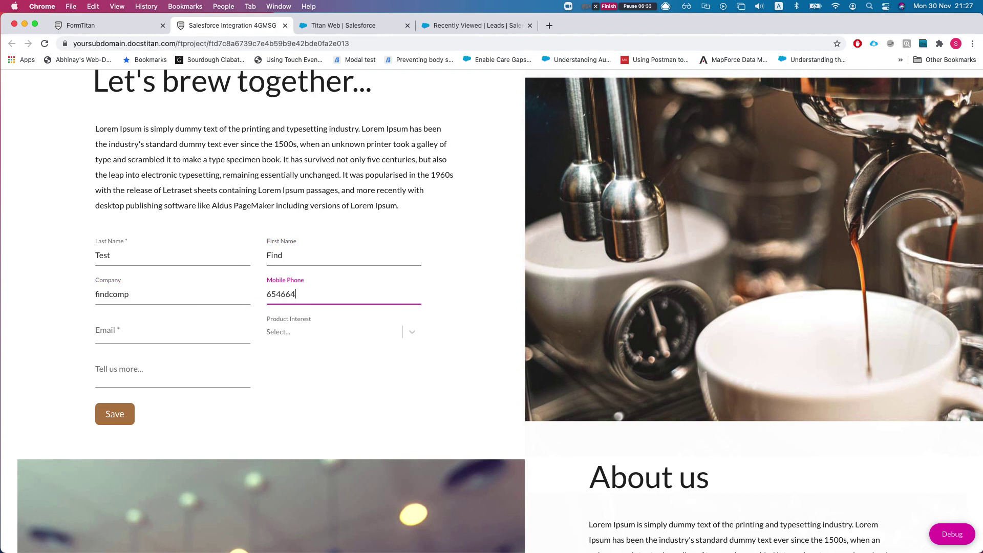
left_click(138, 333)
key("super+v")
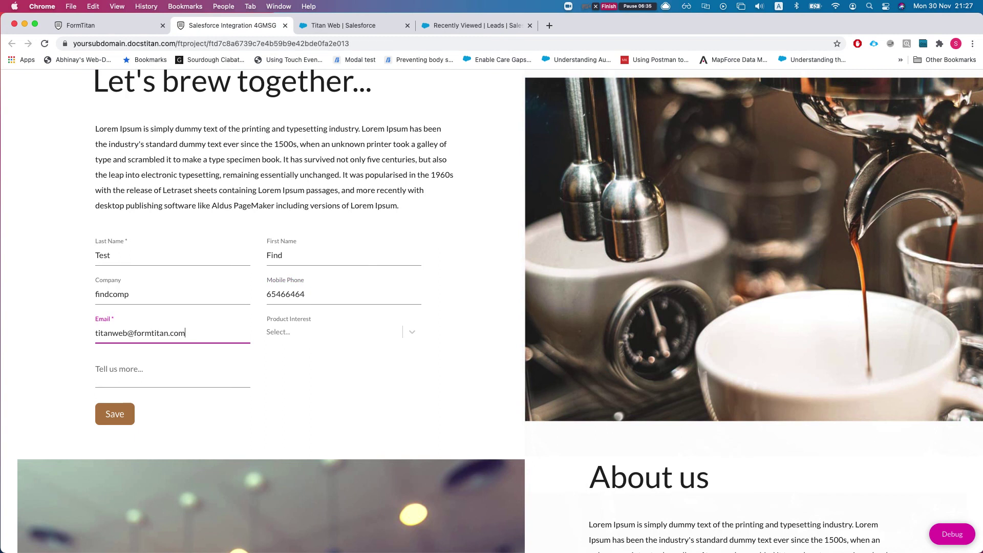
left_click(219, 369)
type("sdfdsfdsf")
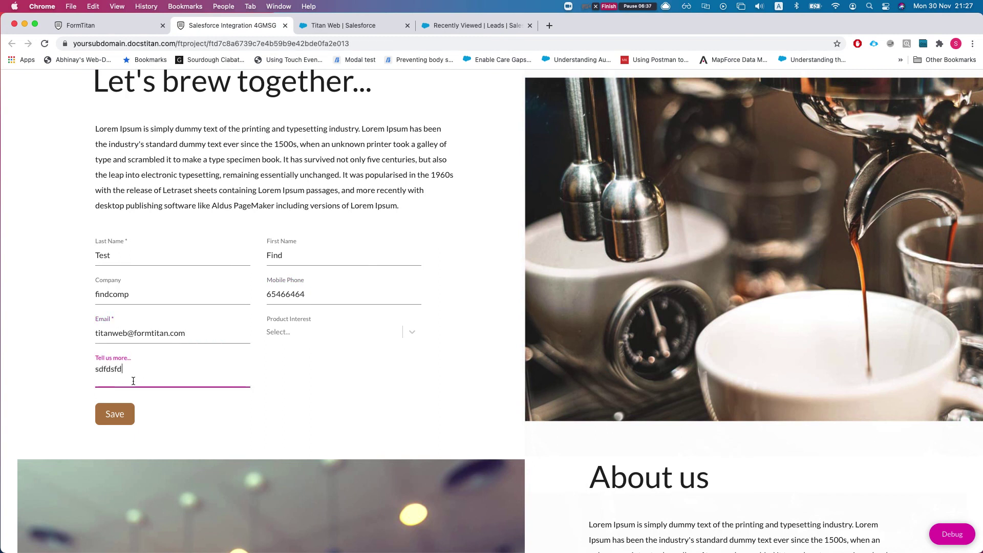
left_click(107, 434)
left_click(134, 420)
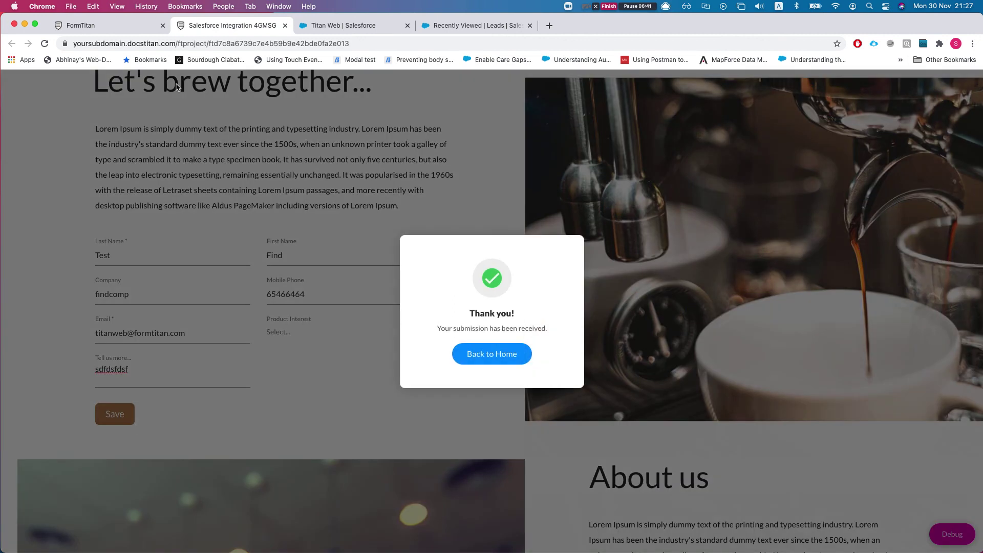
Dismiss the publish confirmation and open the Salesforce integration logs in project settings.
left_click(107, 23)
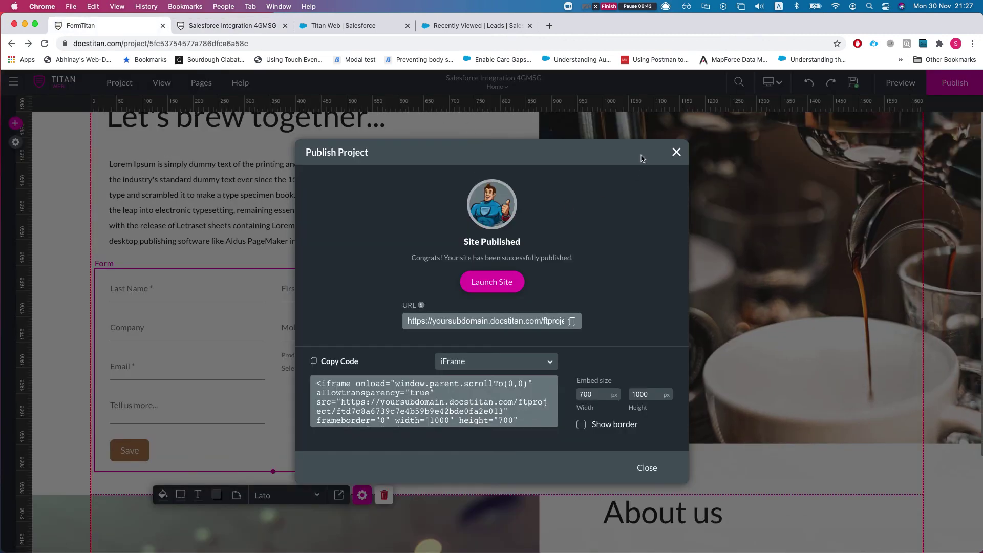
left_click(676, 152)
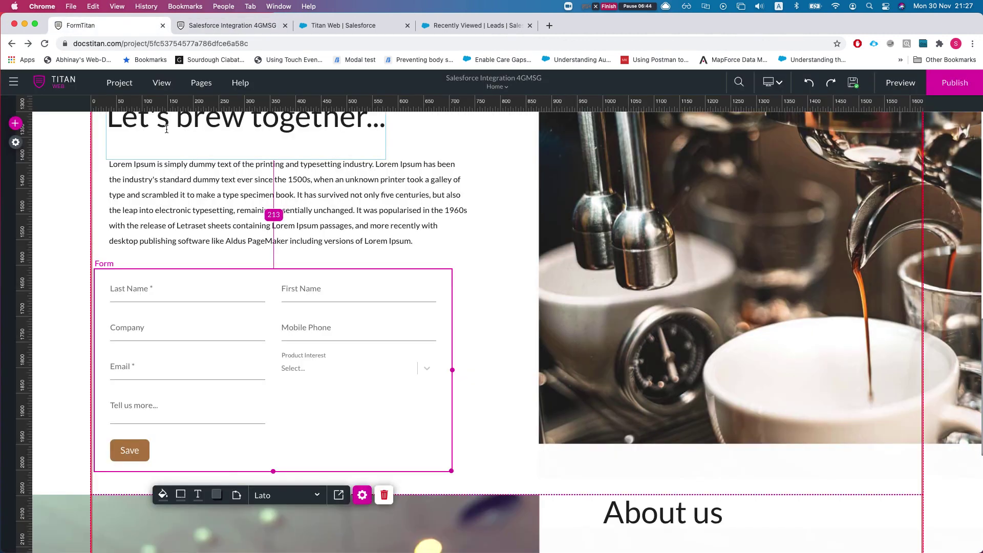
left_click(16, 142)
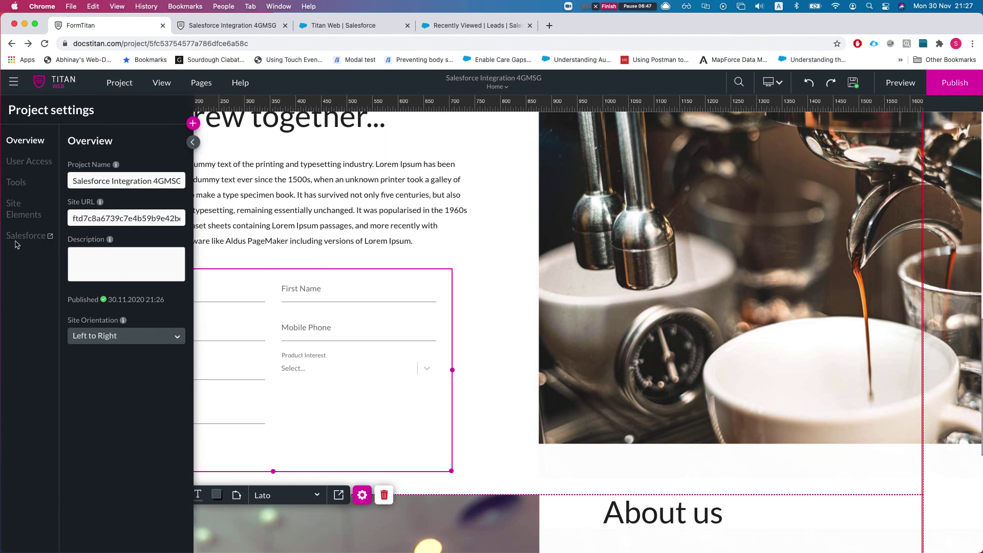
left_click(17, 237)
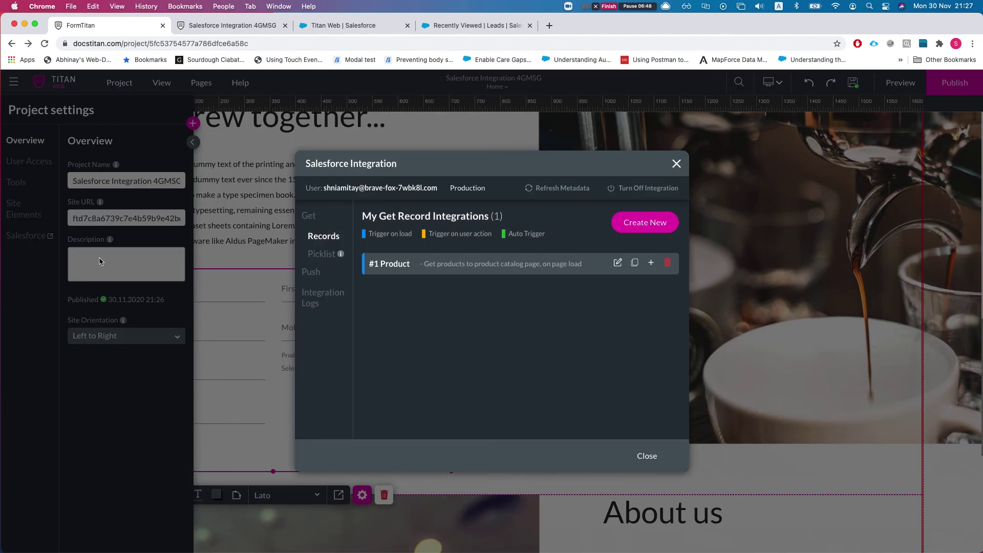
left_click(324, 302)
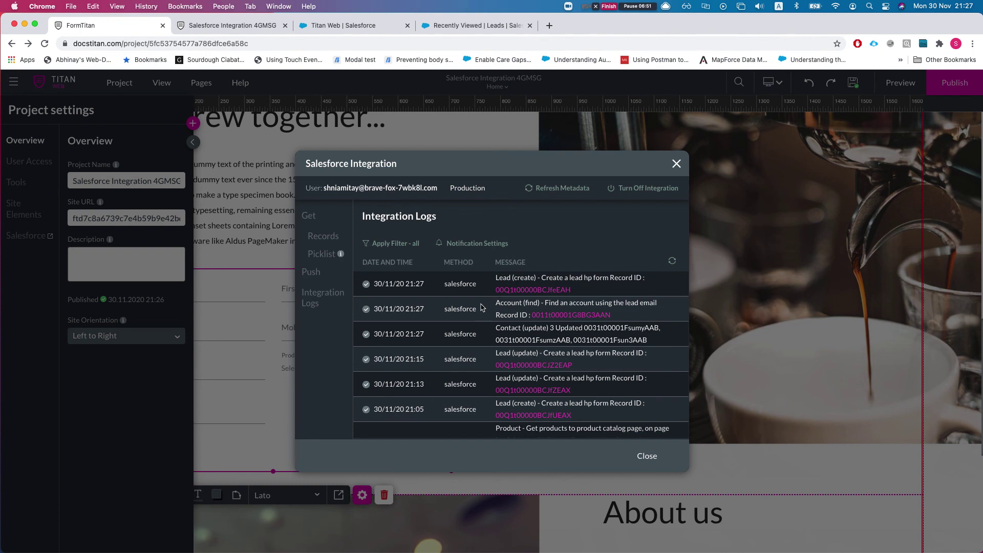
Inspect the lead creation, account find and contact update log entries, including a contact's record ID.
left_click_drag(495, 278, 596, 274)
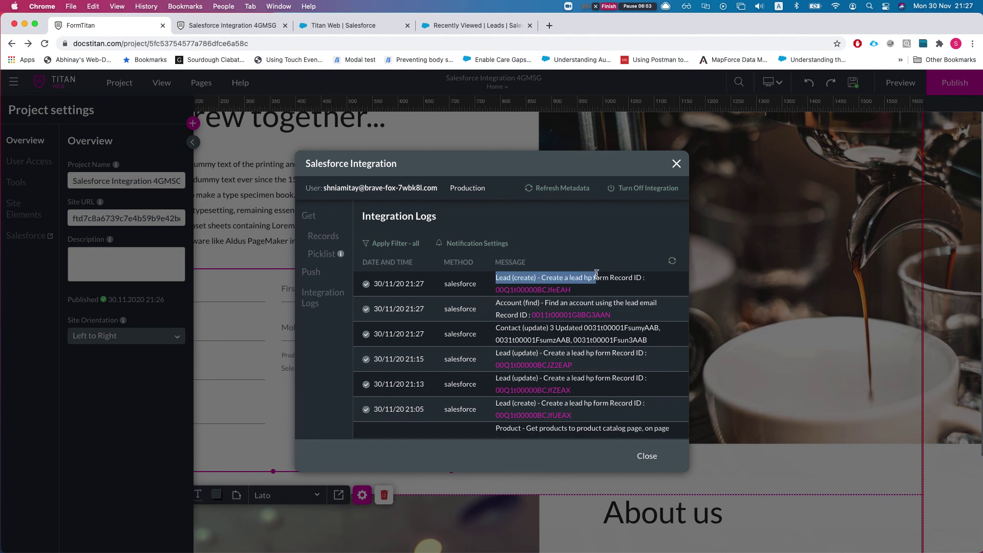
left_click(597, 274)
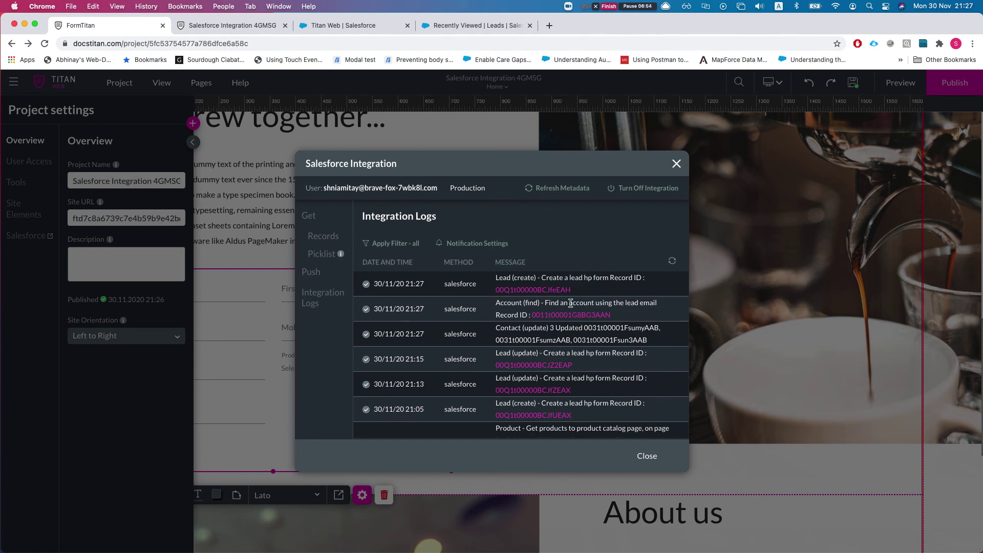
left_click_drag(496, 302, 567, 304)
left_click(500, 305)
left_click_drag(541, 330, 593, 330)
double_click(635, 330)
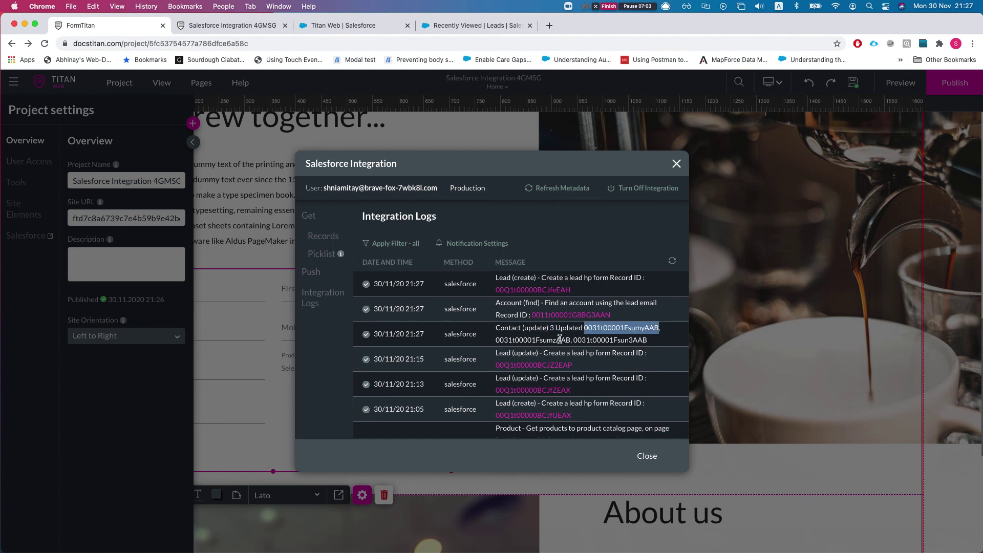
left_click_drag(660, 328, 613, 329)
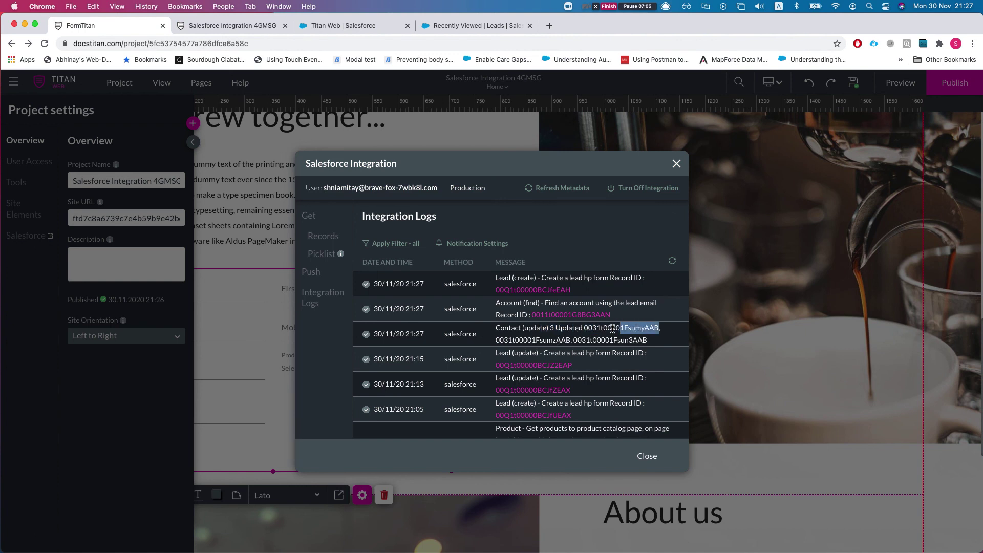
left_click(548, 341)
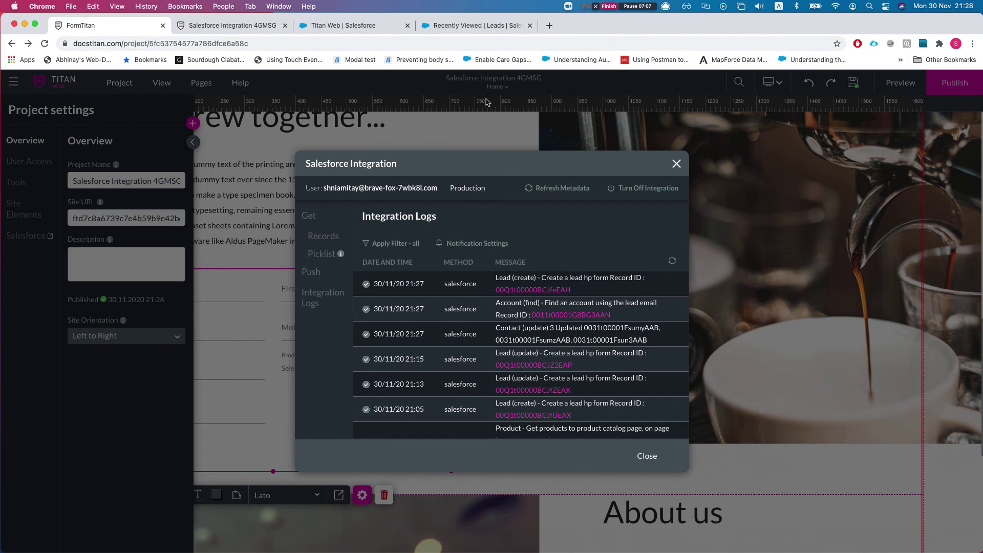
left_click(370, 29)
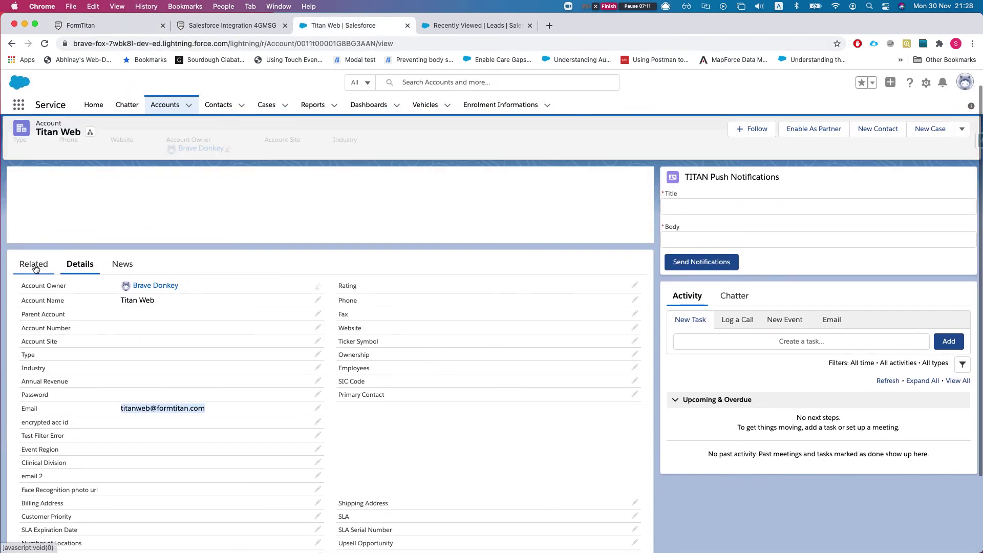
Open the Titan Web account's contacts Web T, T Web and Titan Web in separate tabs.
left_click(35, 265)
left_click(48, 341, "super")
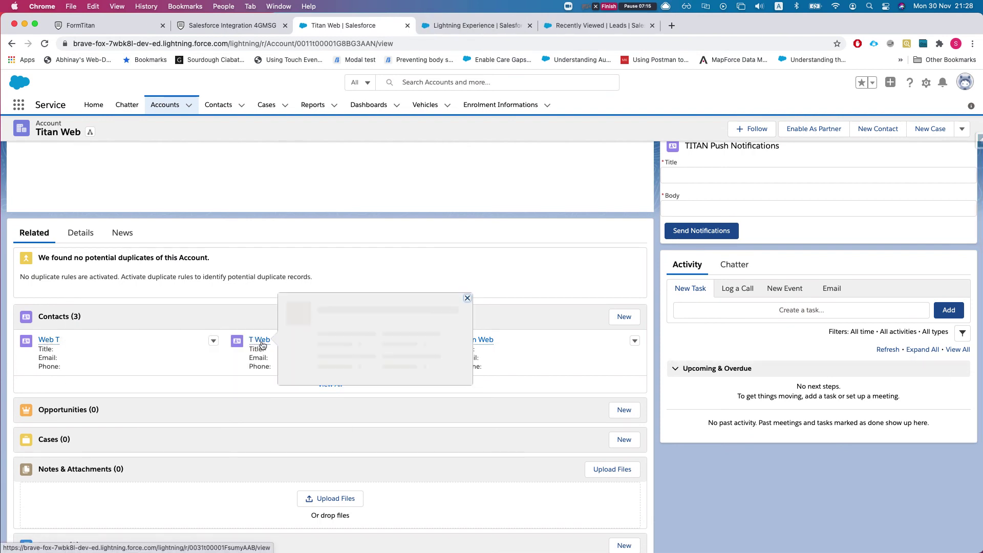
left_click(262, 345, "super")
left_click(476, 340, "super")
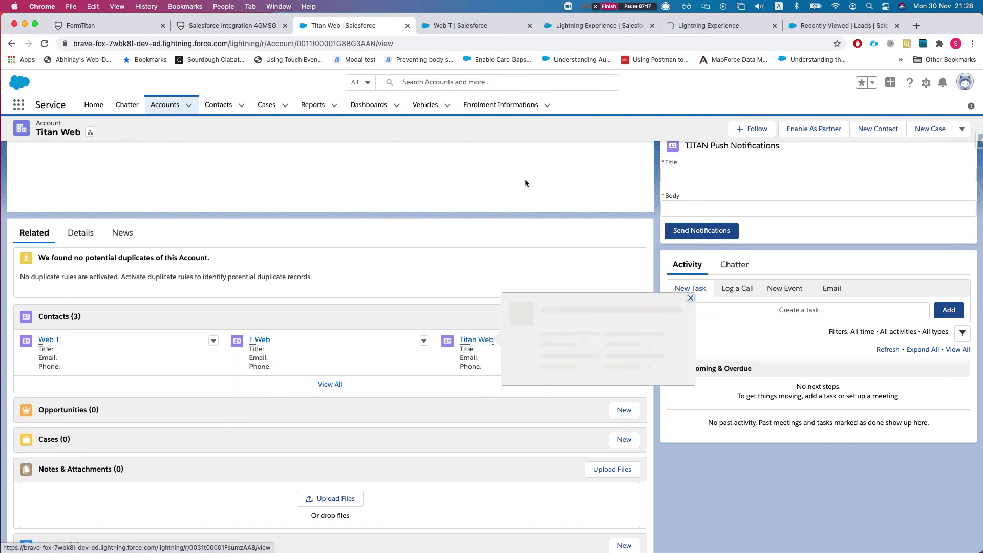
Check Web T's and T Web's details for smartv 77077, view Titan Web, then return to the logs.
left_click(490, 26)
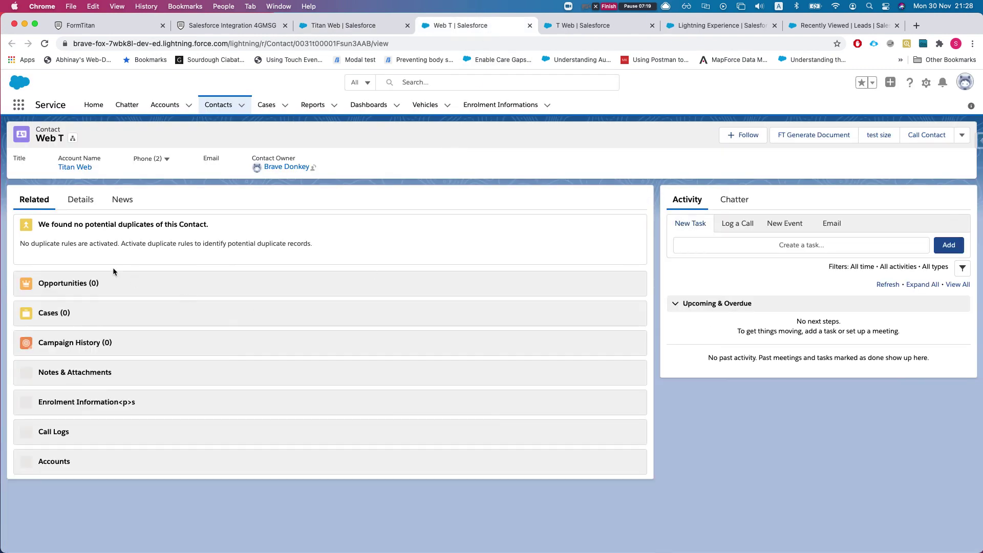
left_click(81, 200)
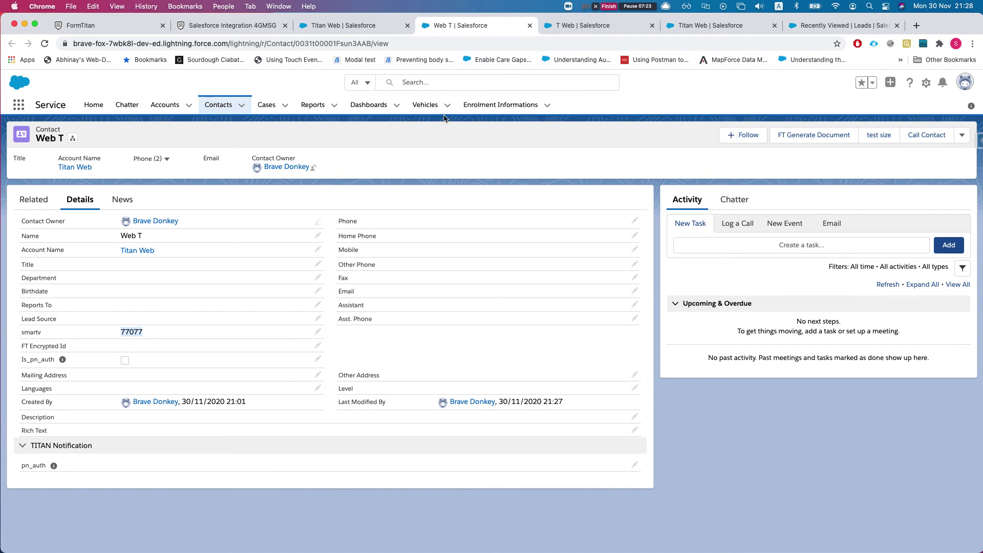
left_click(561, 28)
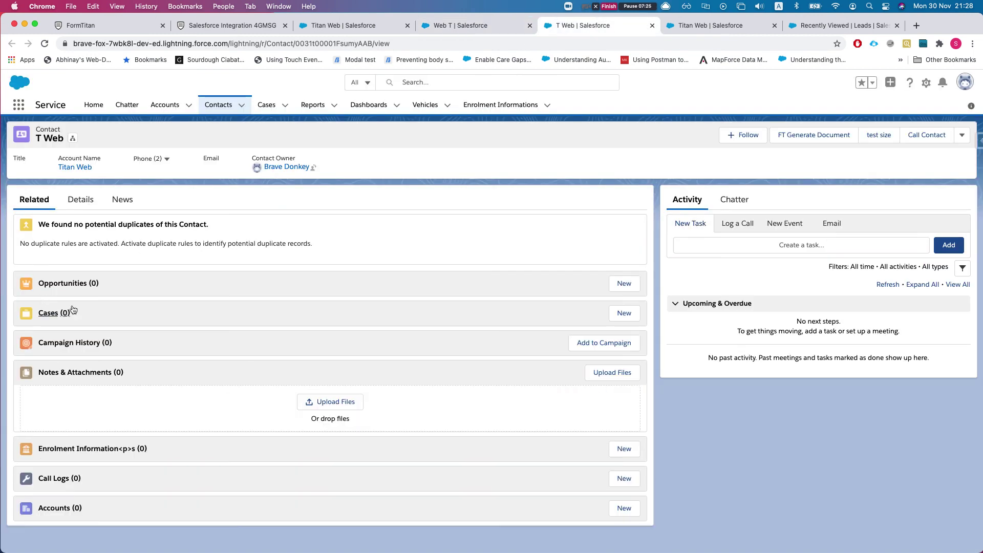
left_click(80, 199)
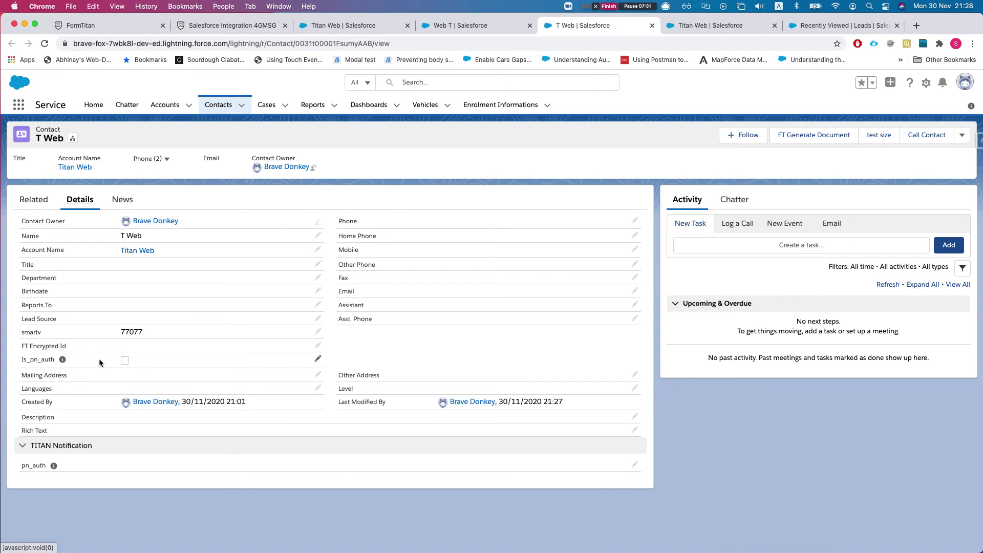
left_click(694, 25)
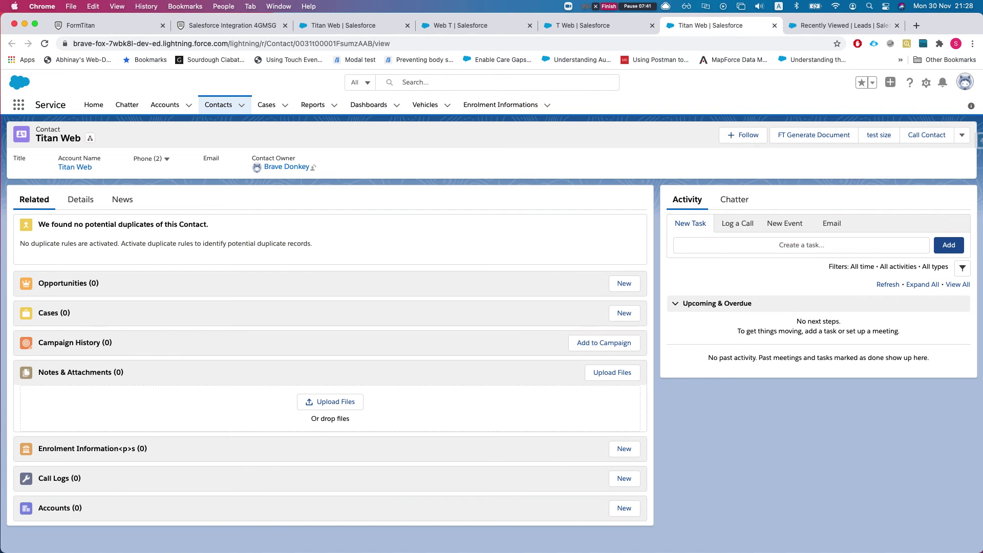
left_click(83, 27)
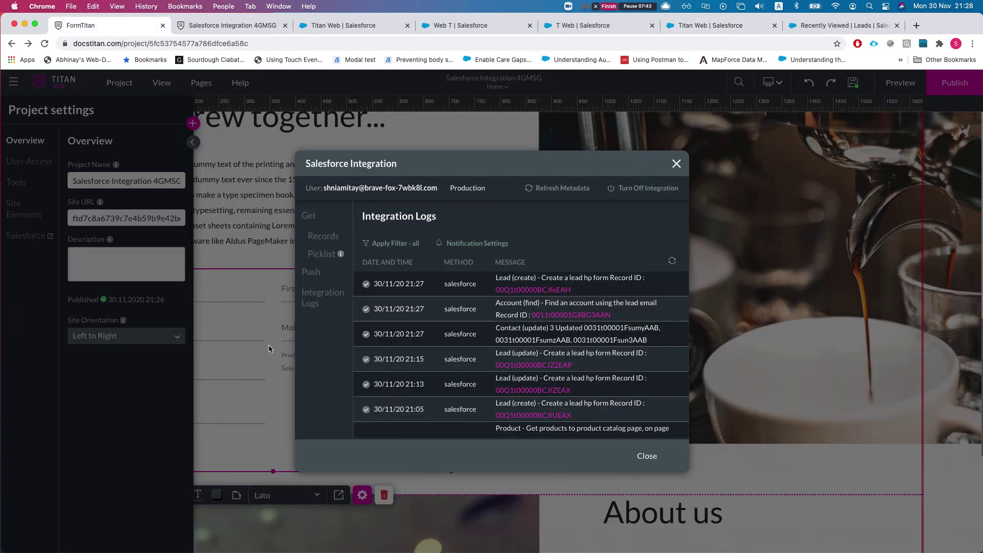